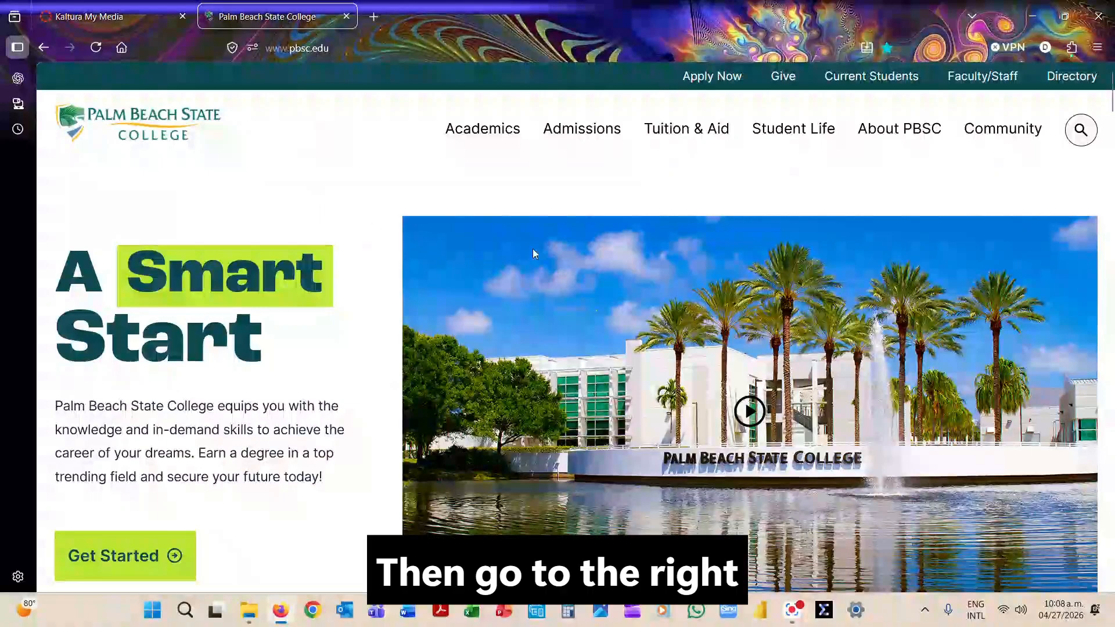
Search the college website for "ire" and open the Institutional Research & Effectiveness (IRE) result.
left_click(1081, 131)
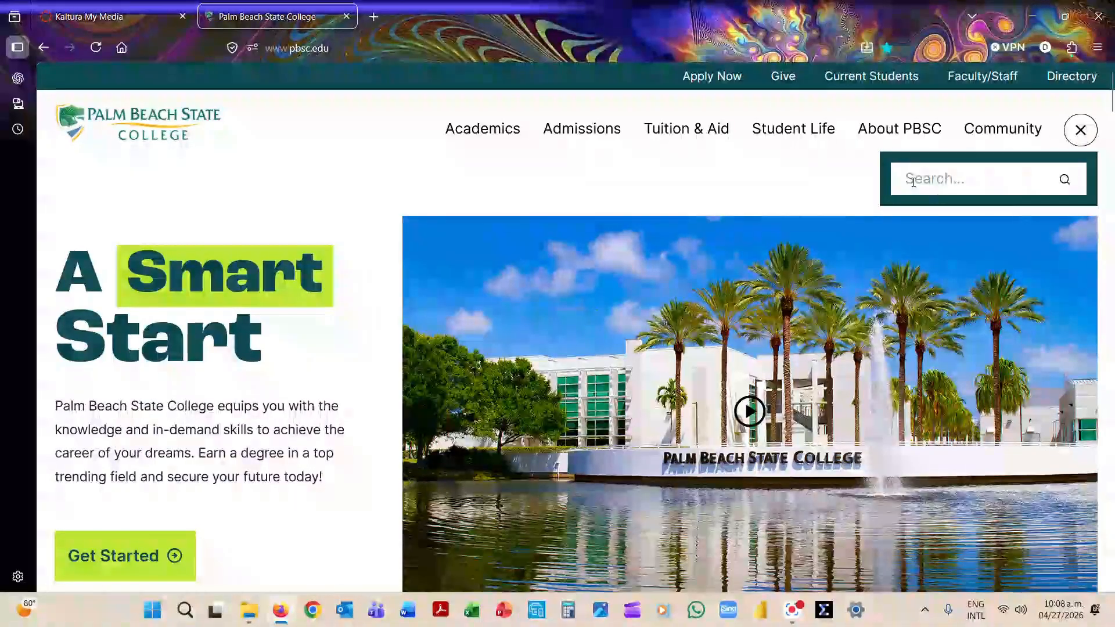
type("ire")
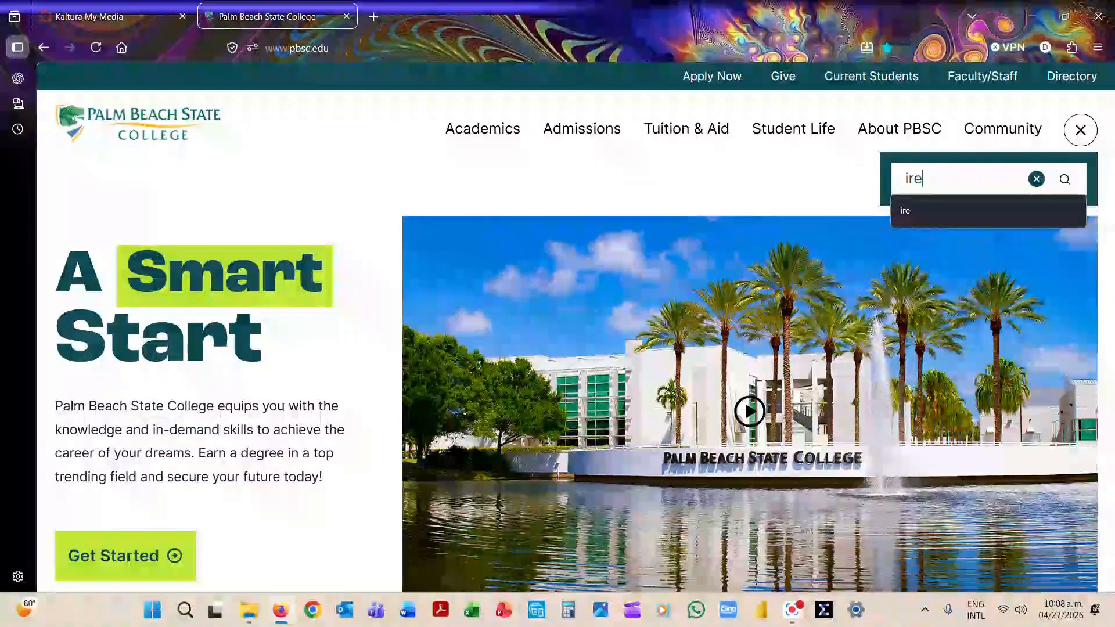
key("Return")
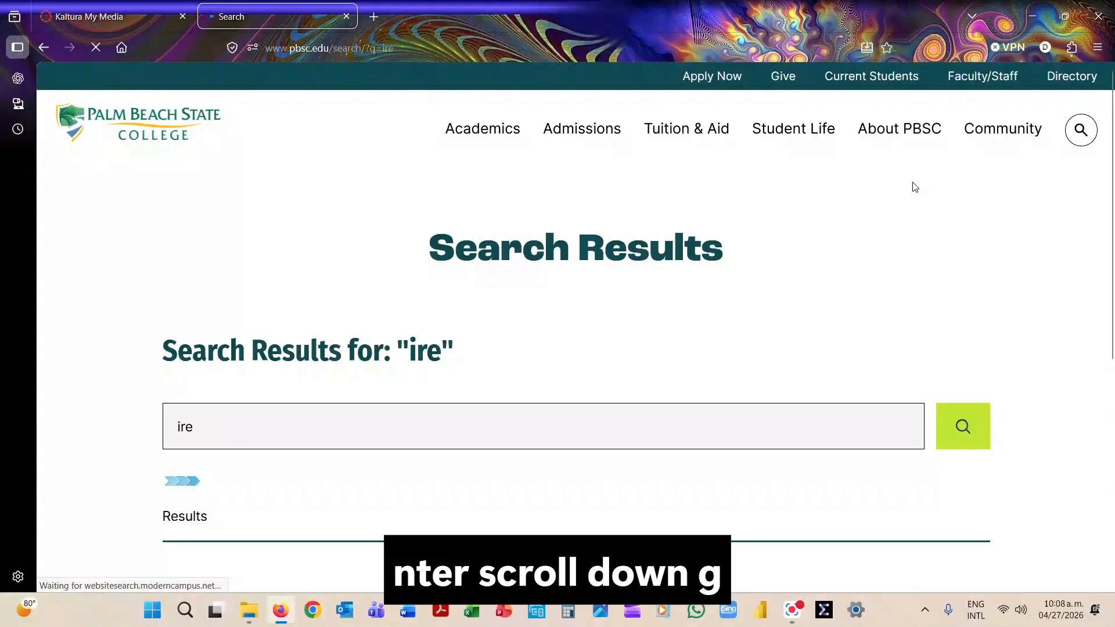
scroll(730, 329, "down", 3)
scroll(730, 329, "down", 2)
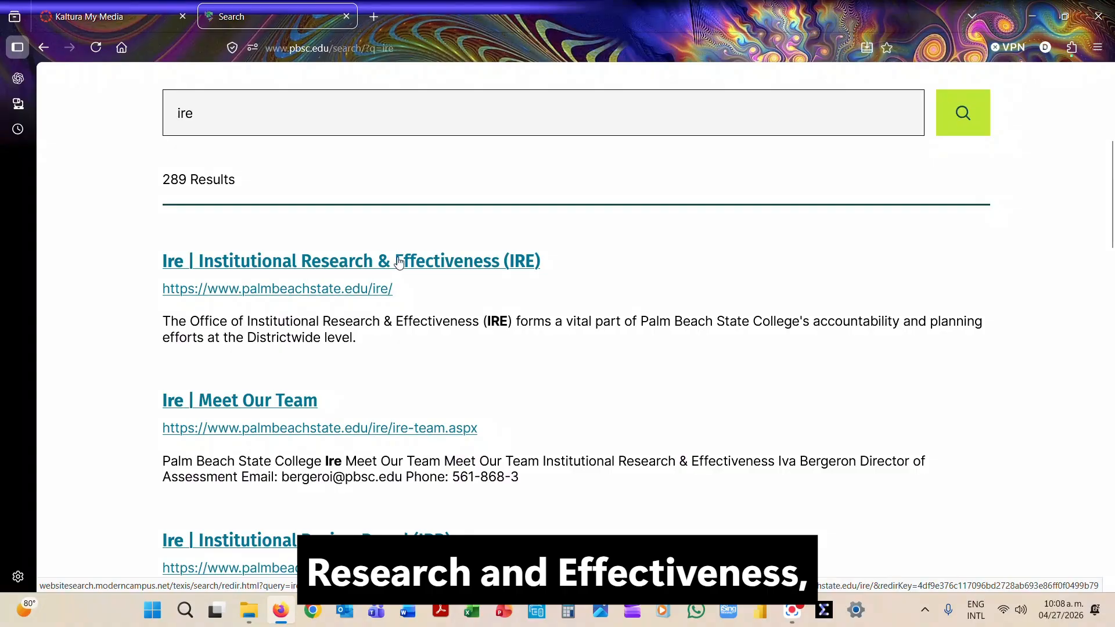
left_click(374, 261)
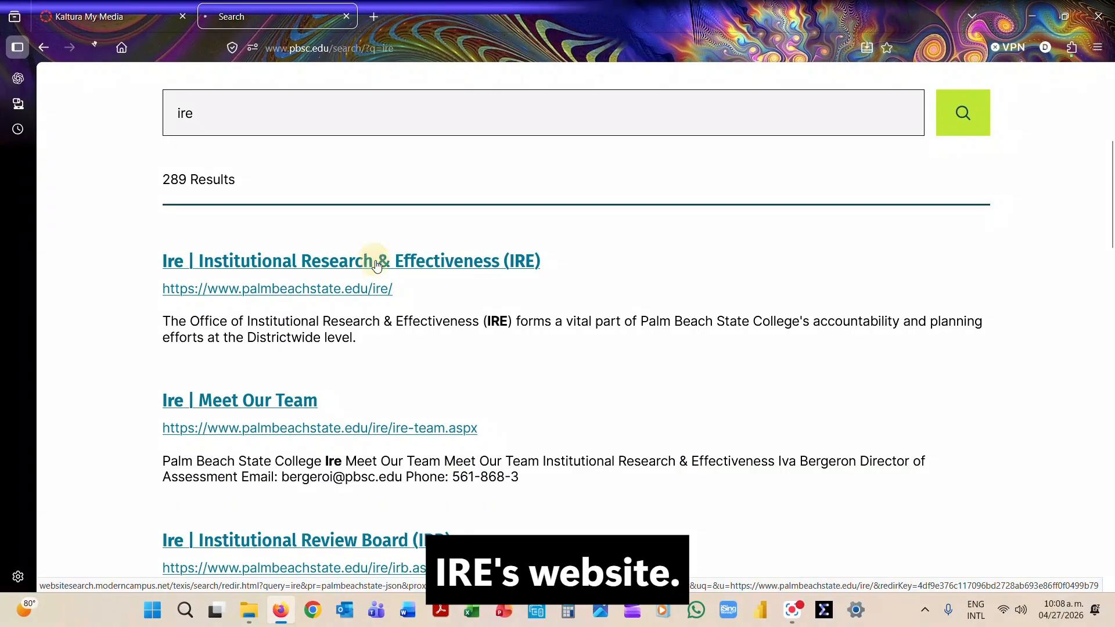
Open Nuventive from the Tools list on the IRE page.
scroll(599, 324, "down", 3)
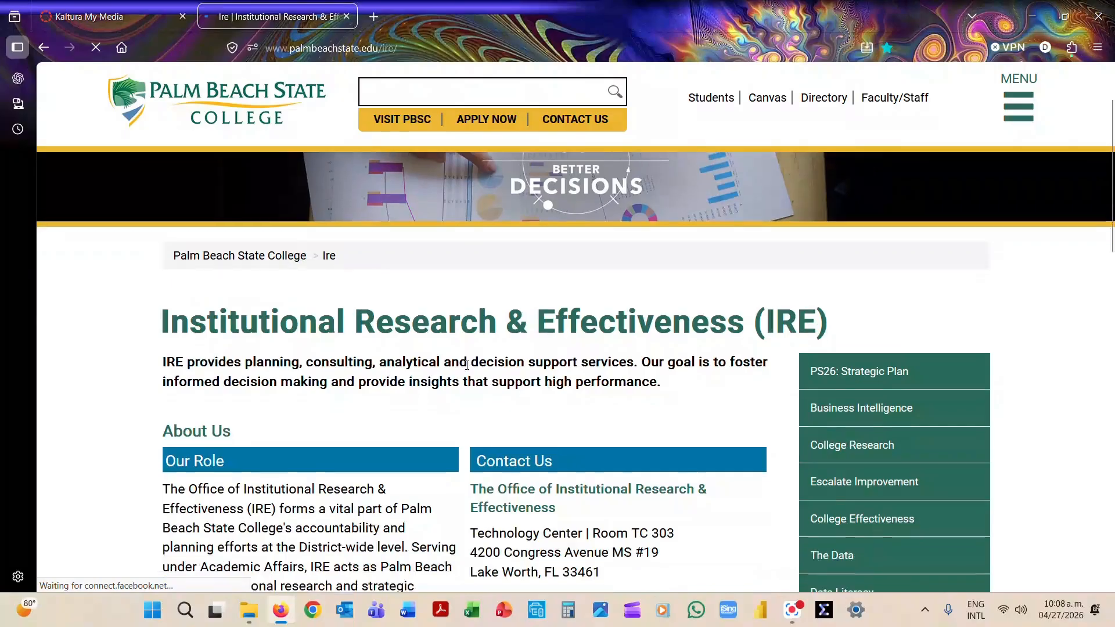
scroll(617, 311, "down", 6)
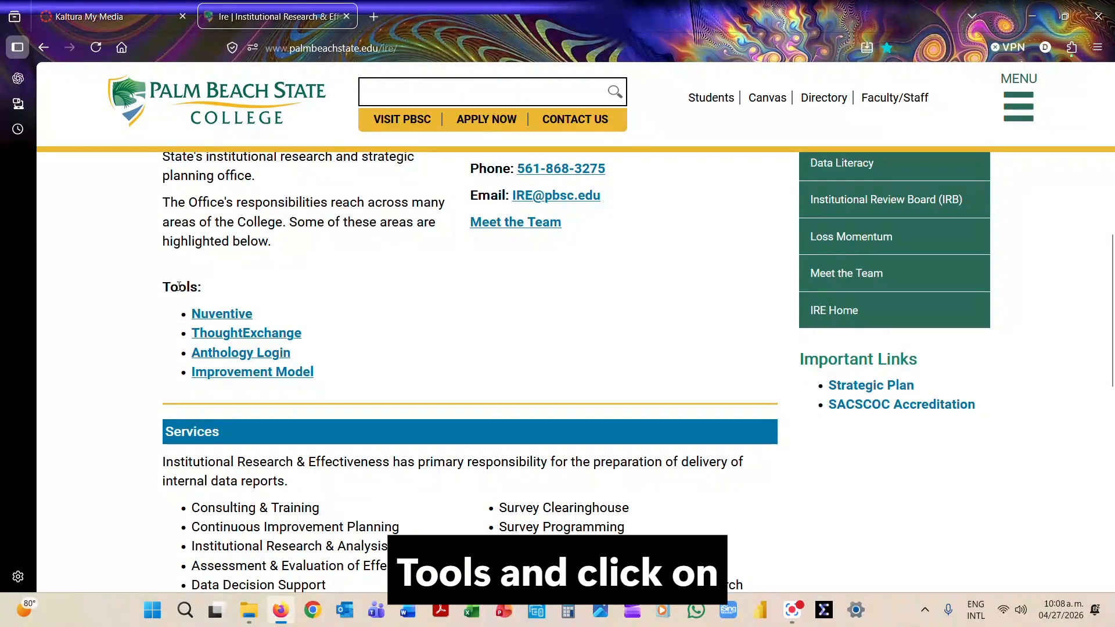
left_click(210, 316)
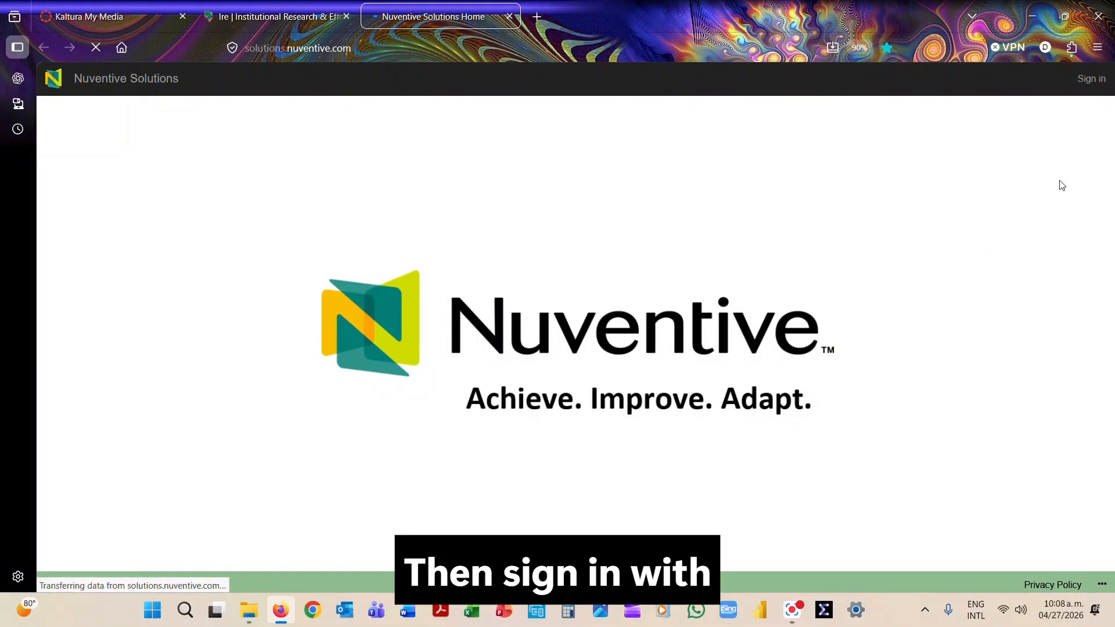
Sign in to Nuventive Solutions and launch the Palm Beach State College improvement platform.
left_click(1092, 80)
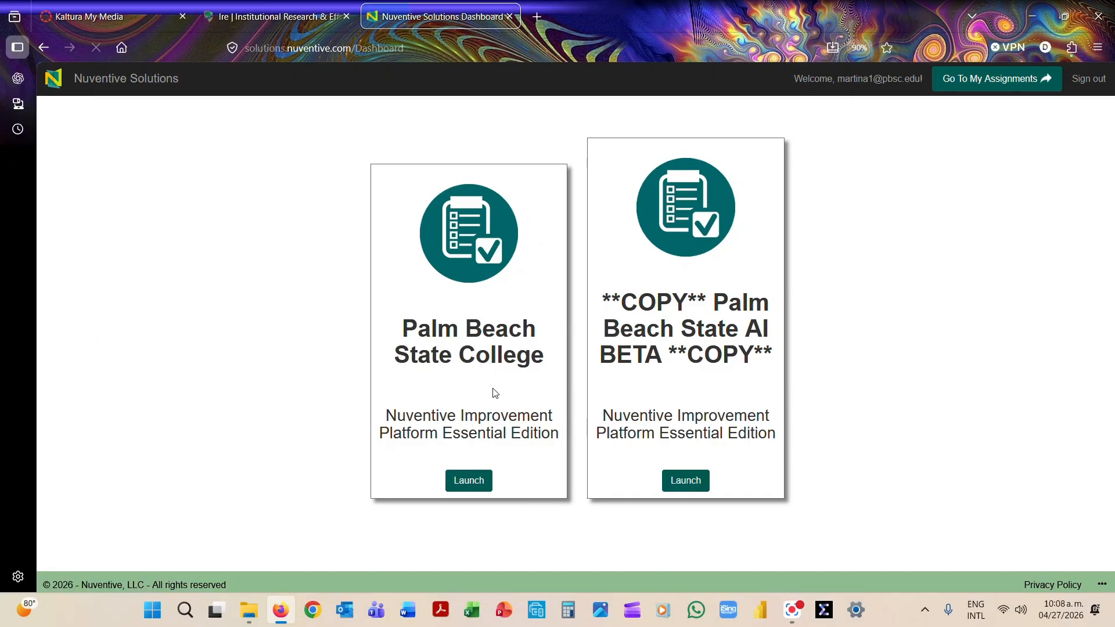
left_click(469, 481)
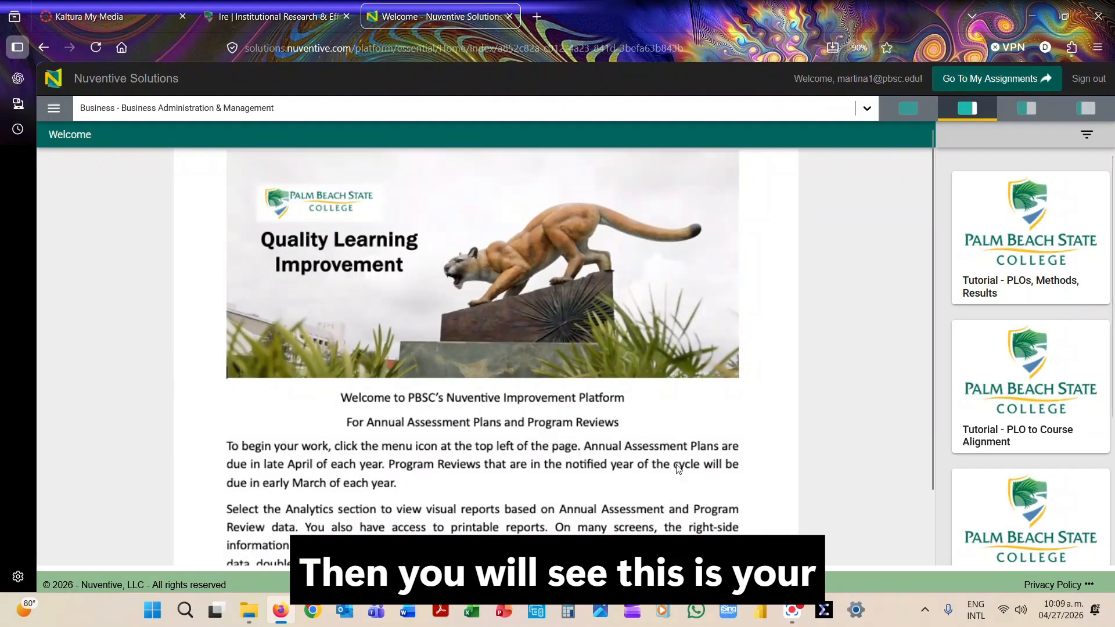
Review the list of assigned programs and the tutorial resources on the Welcome page.
left_click(866, 111)
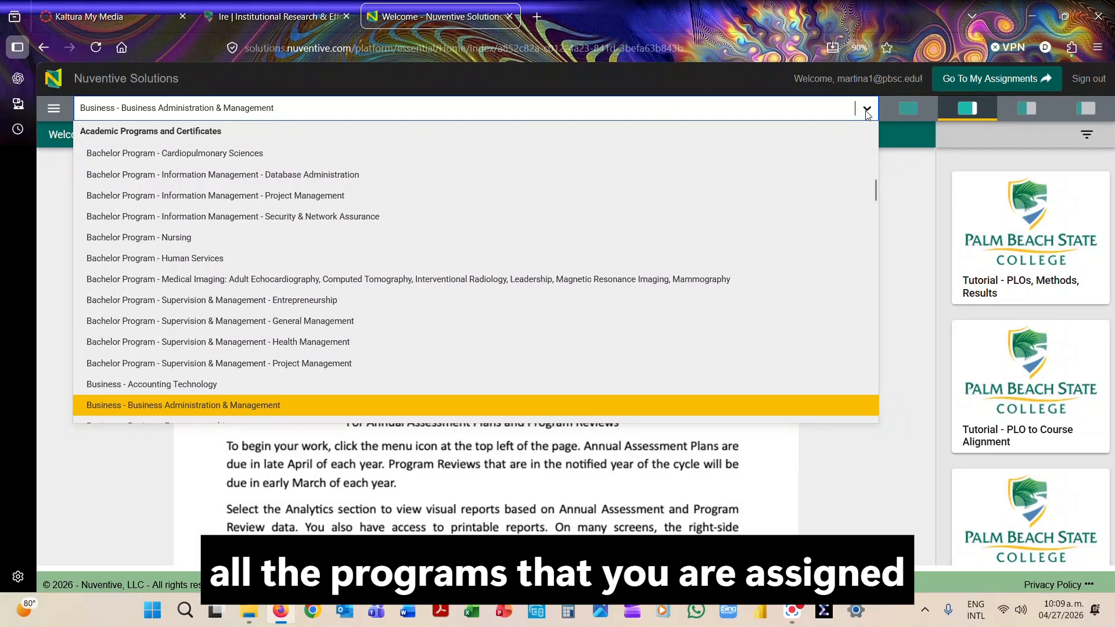
left_click(904, 186)
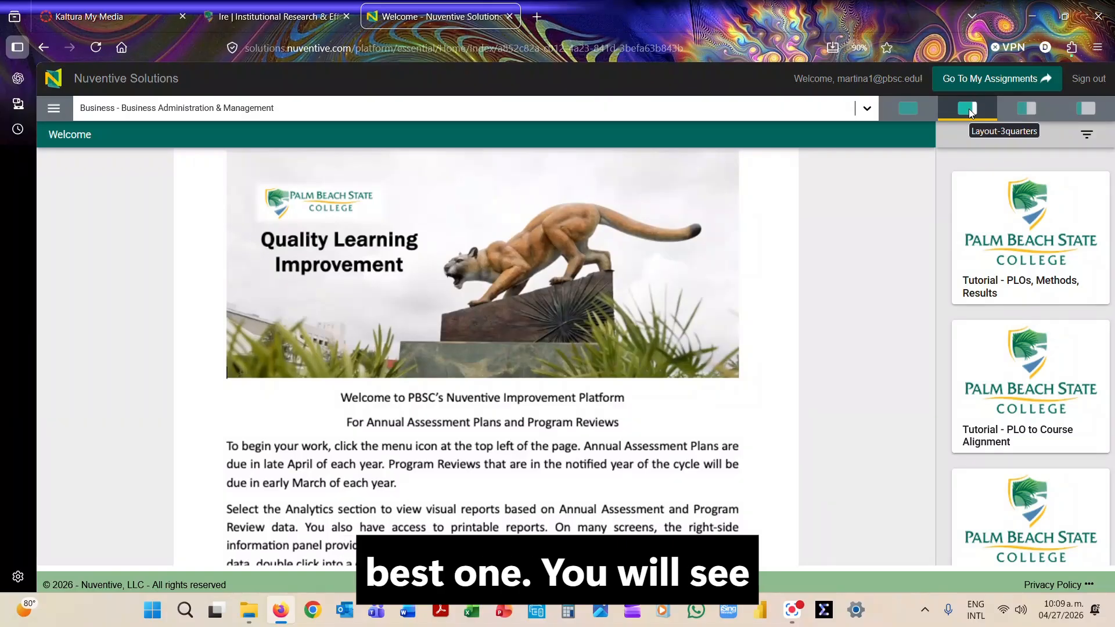
mouse_move(1018, 189)
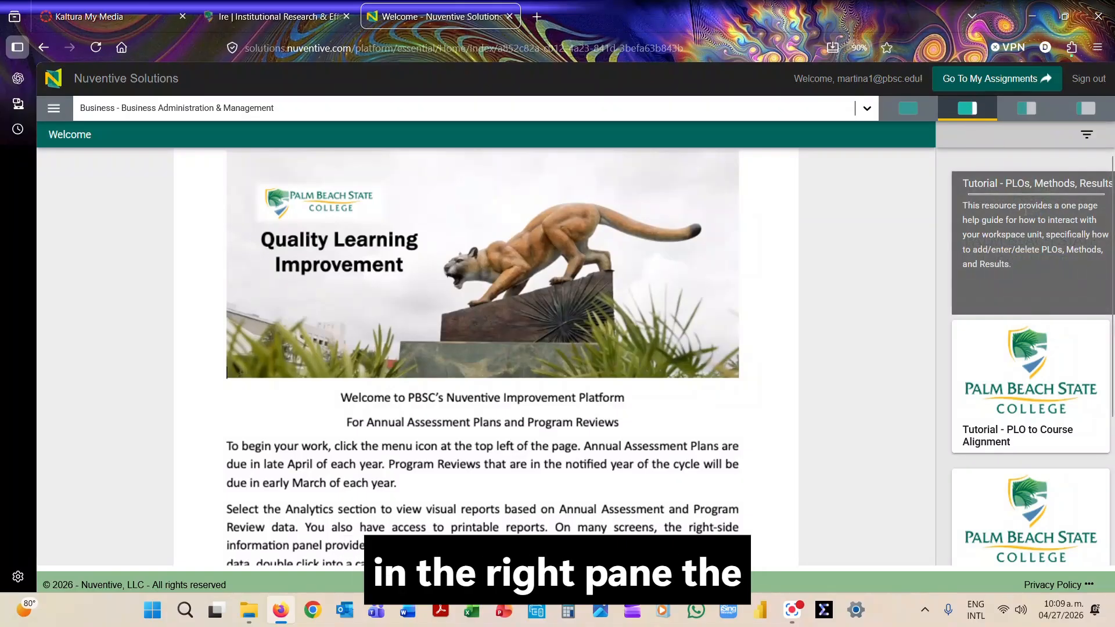
mouse_move(1016, 493)
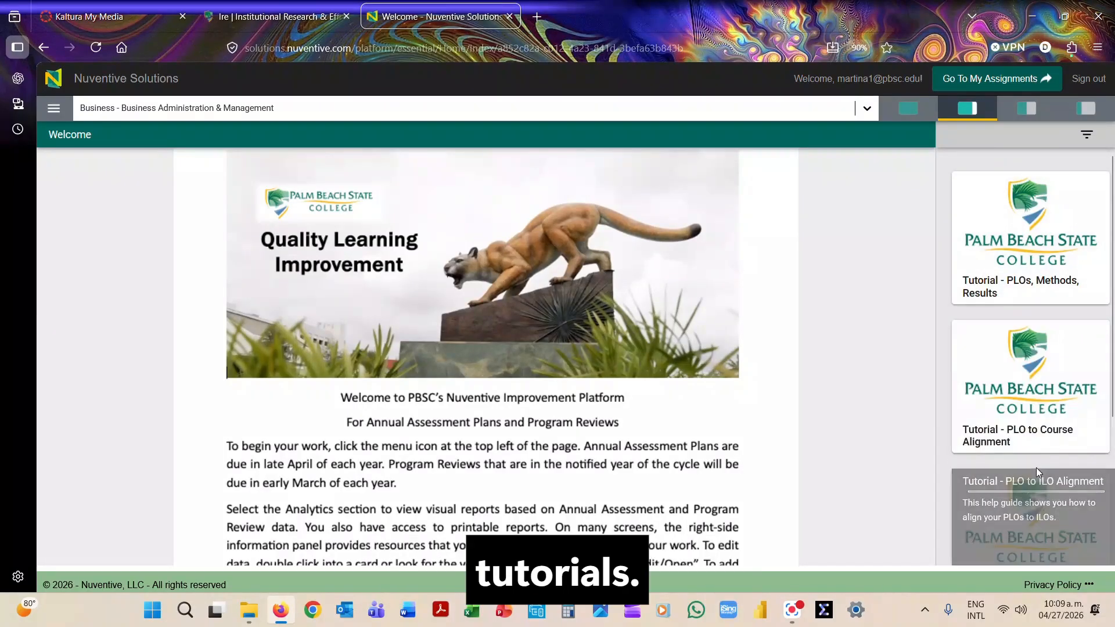
scroll(1036, 468, "down", 3)
scroll(1022, 343, "up", 3)
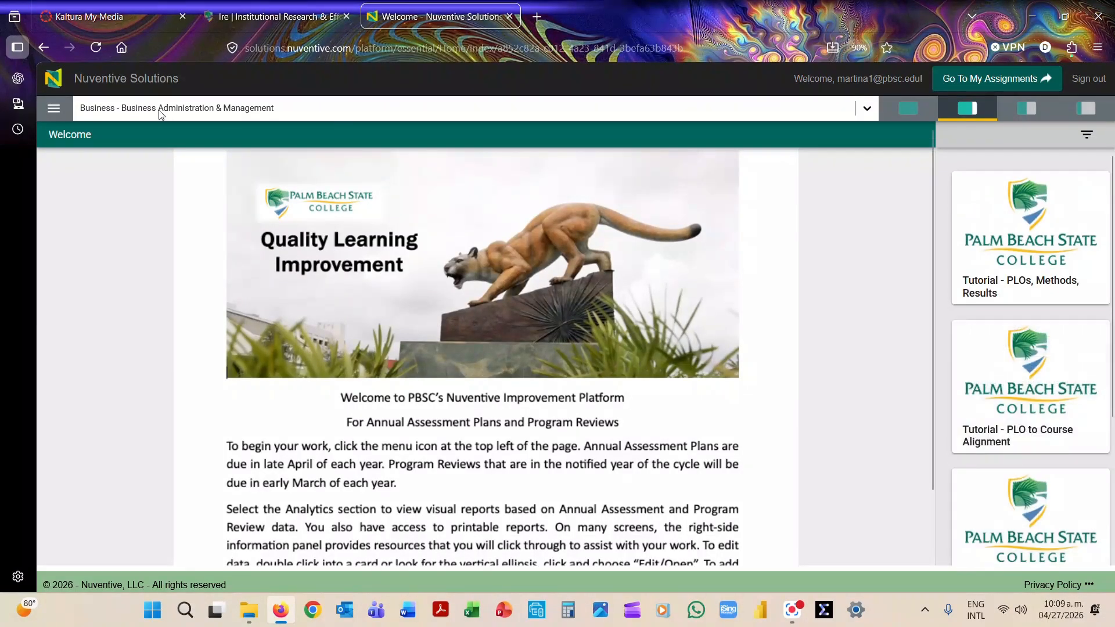
Open the Outcomes, Methods, Results page under Annual Outcomes Assessment.
left_click(53, 110)
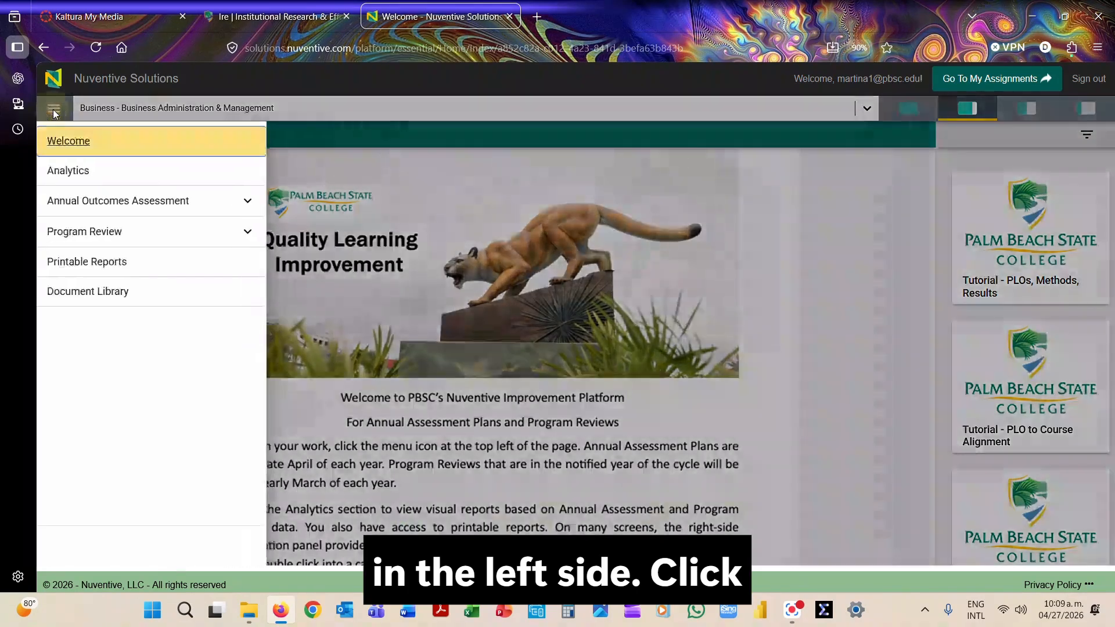
left_click(248, 203)
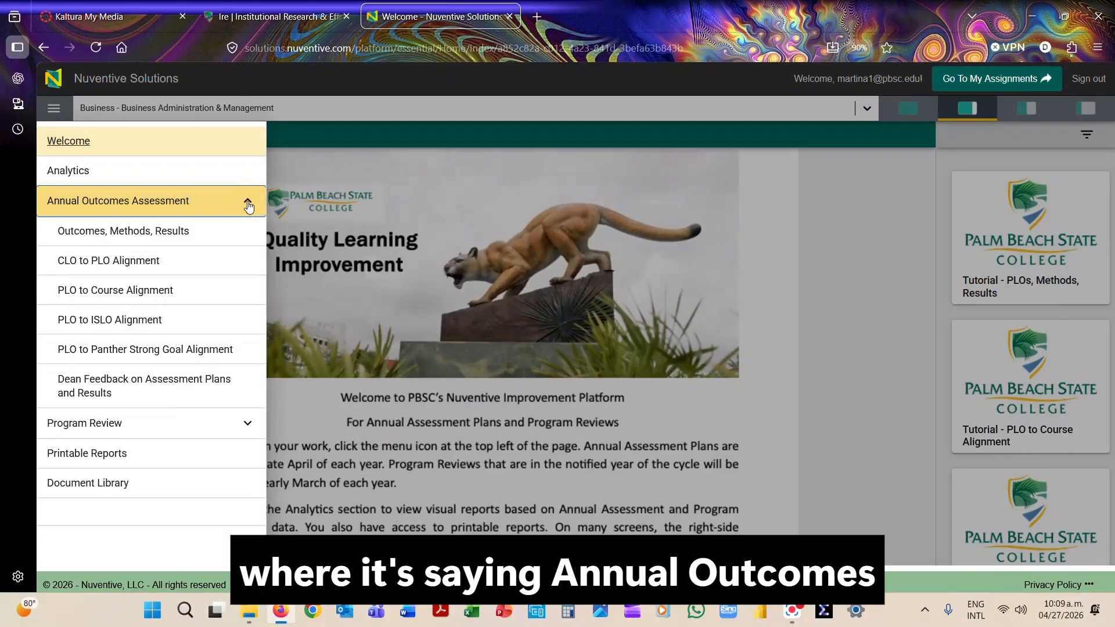
left_click(99, 232)
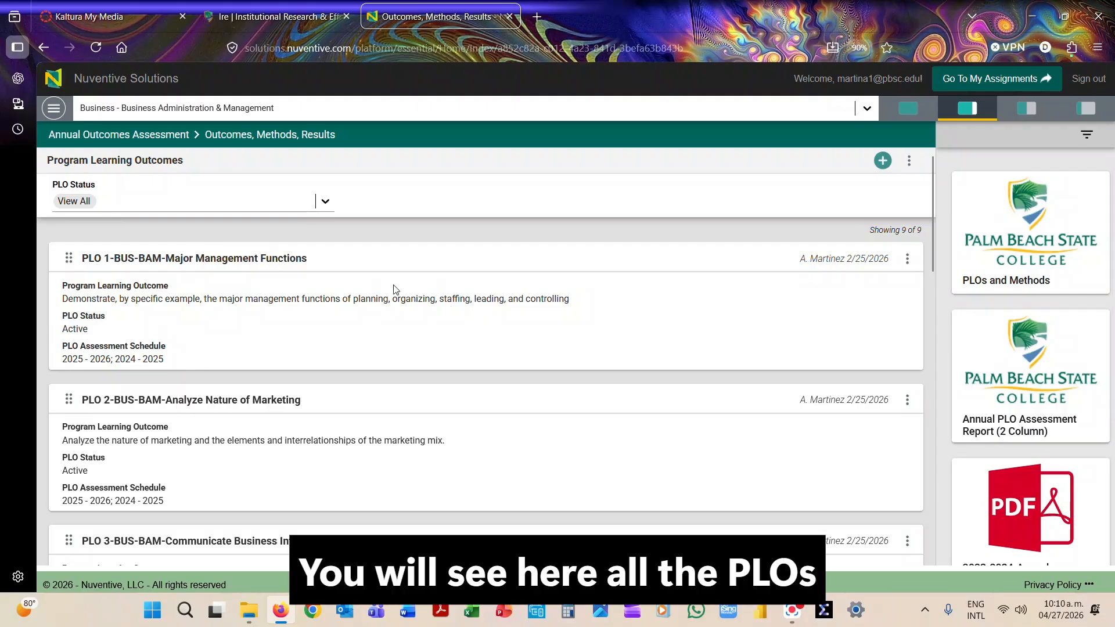
Look through the program learning outcomes and open PLO 1-BUS-BAM-Major Management Functions.
scroll(333, 288, "down", 5)
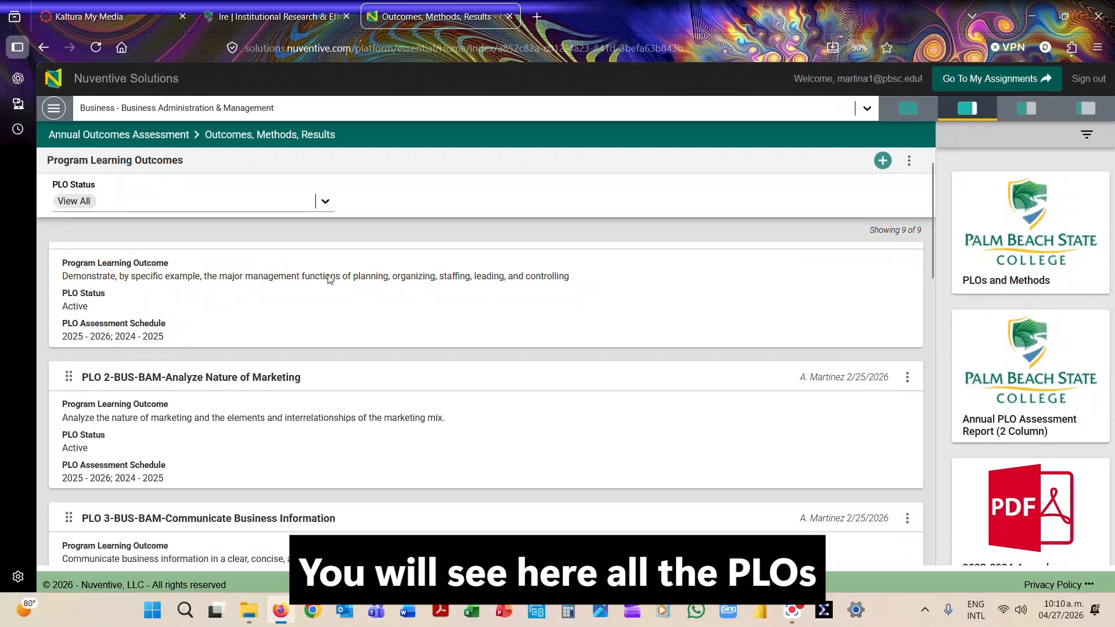
scroll(335, 289, "down", 10)
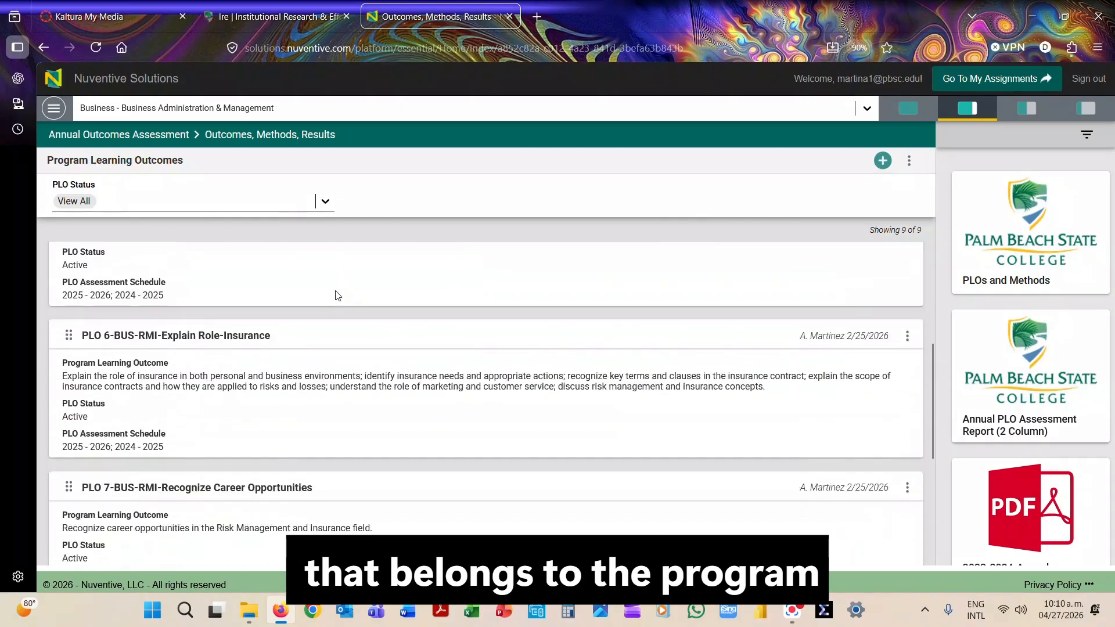
scroll(342, 295, "up", 15)
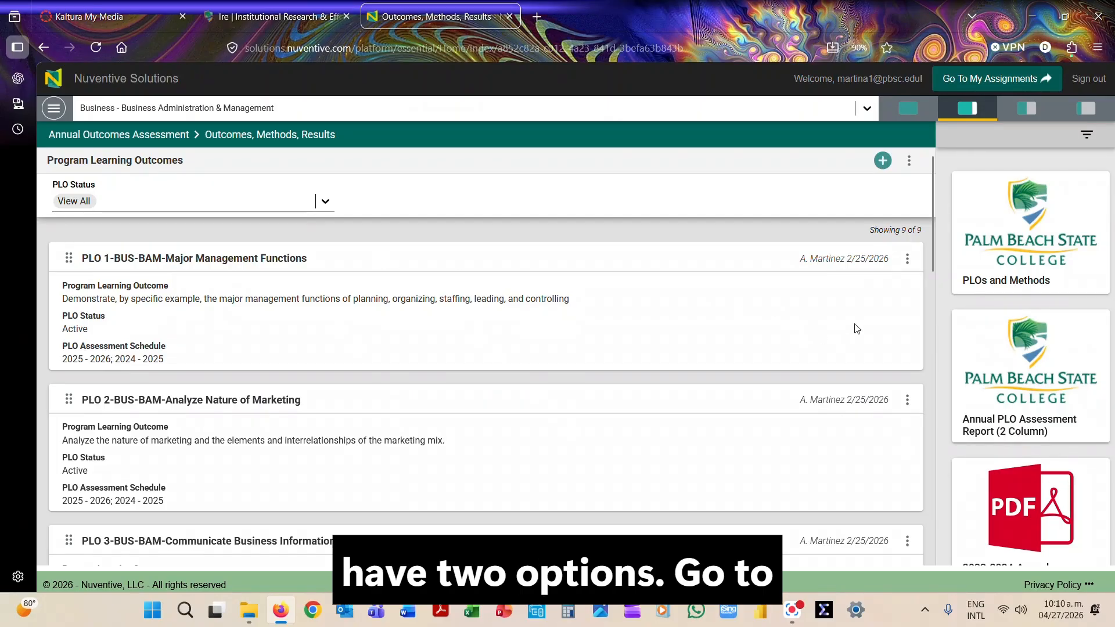
left_click(907, 260)
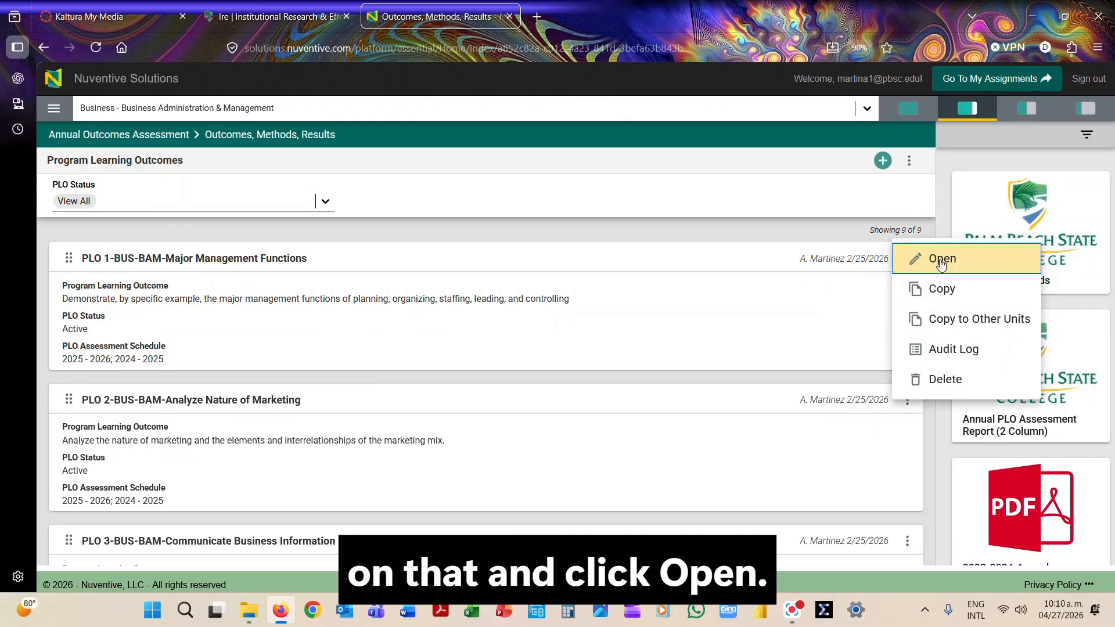
left_click(649, 308)
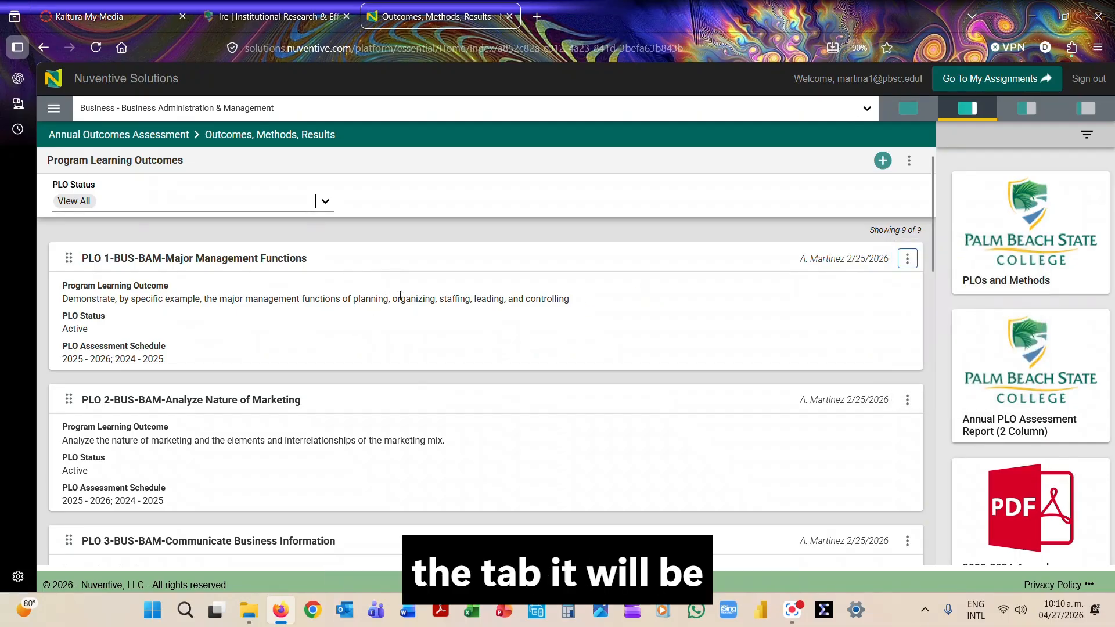
double_click(373, 262)
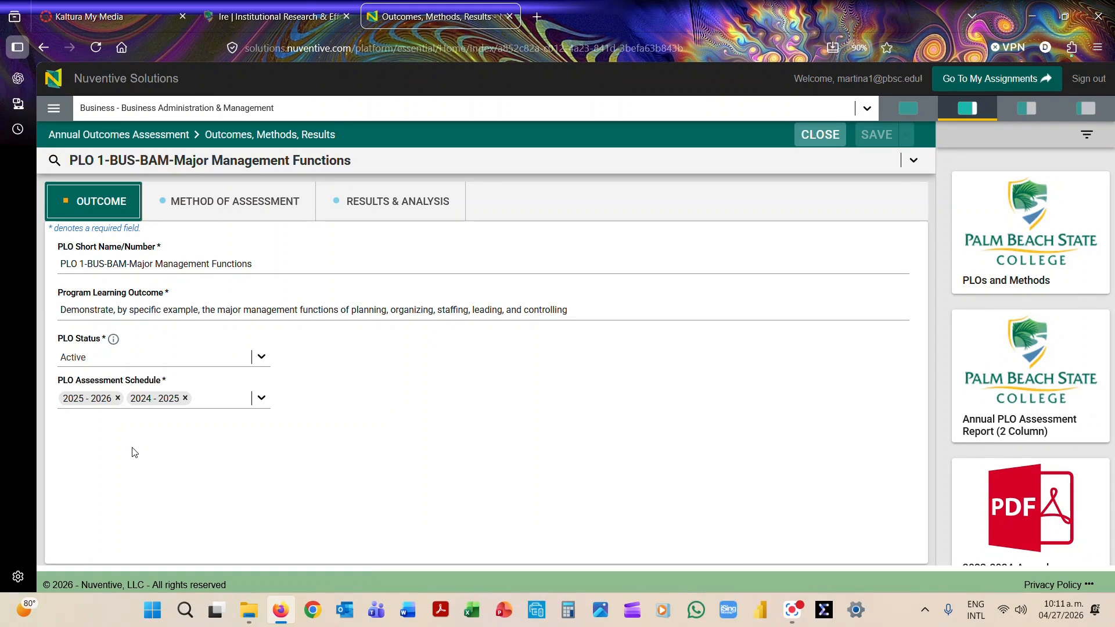
Open the Lesson 7 Discussion method of assessment for PLO 1 and hide the outcome details above its form.
left_click(223, 204)
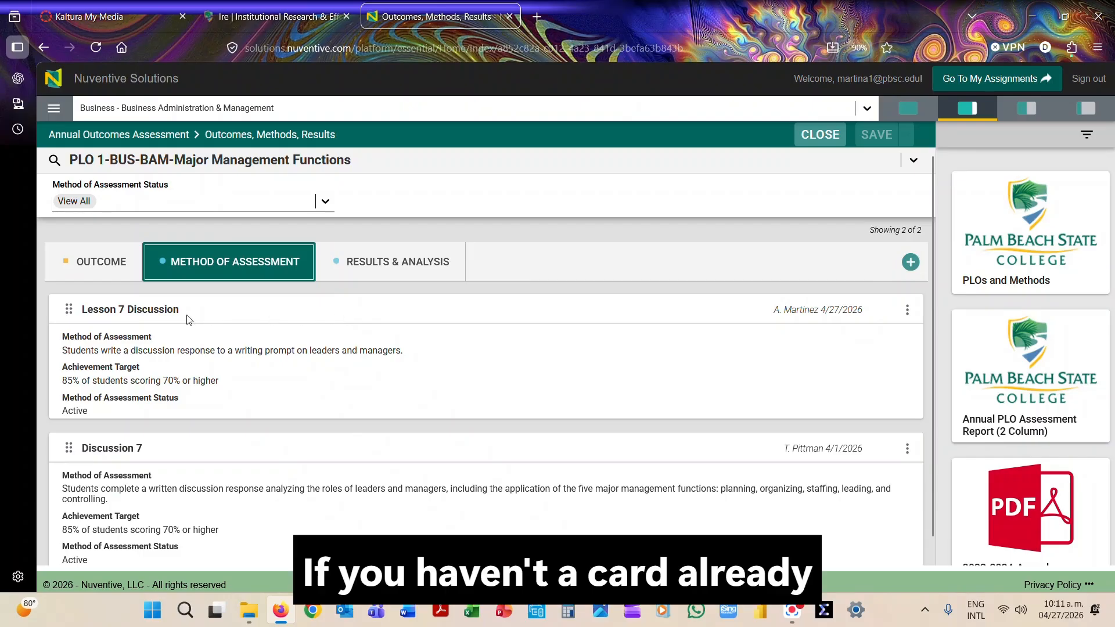
left_click(418, 308)
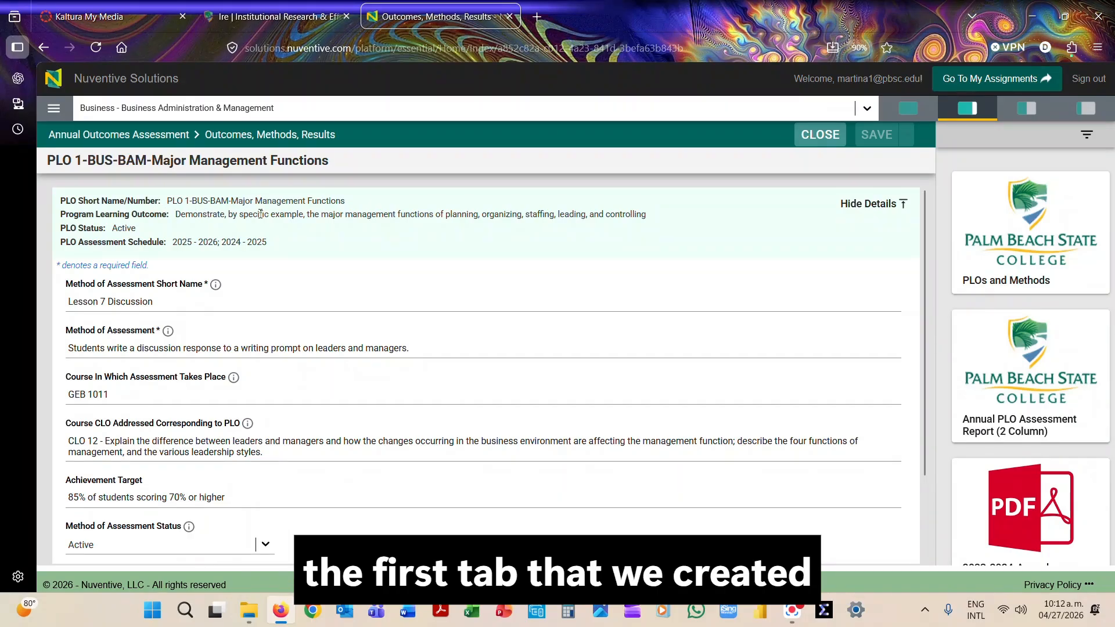
left_click(874, 203)
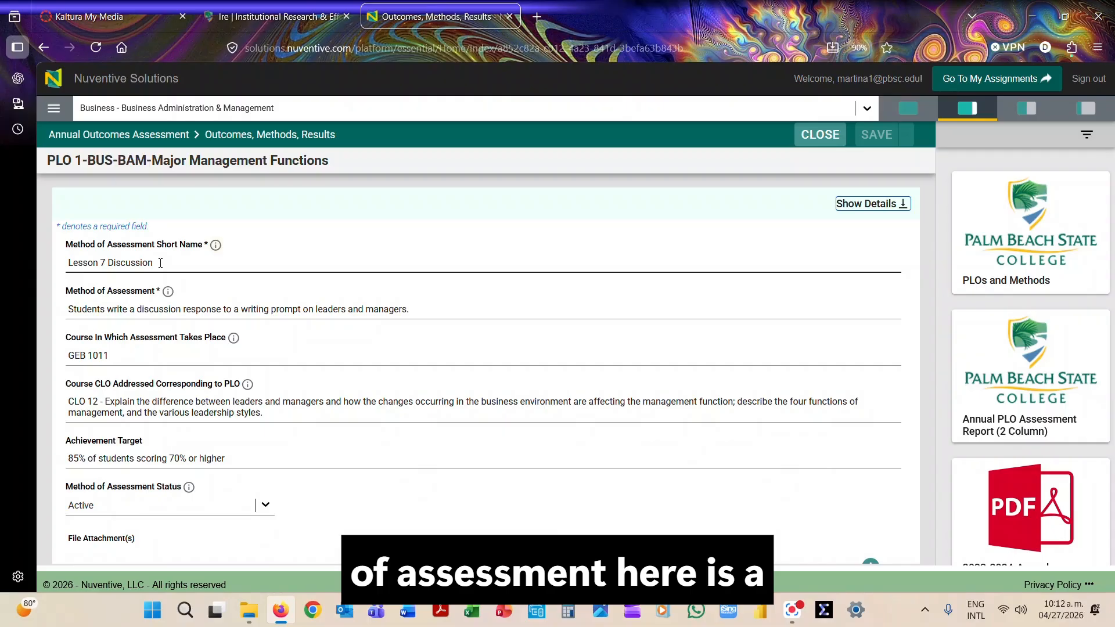
Examine the method's description, the course in which the assessment takes place and the corresponding course CLO.
left_click(86, 310)
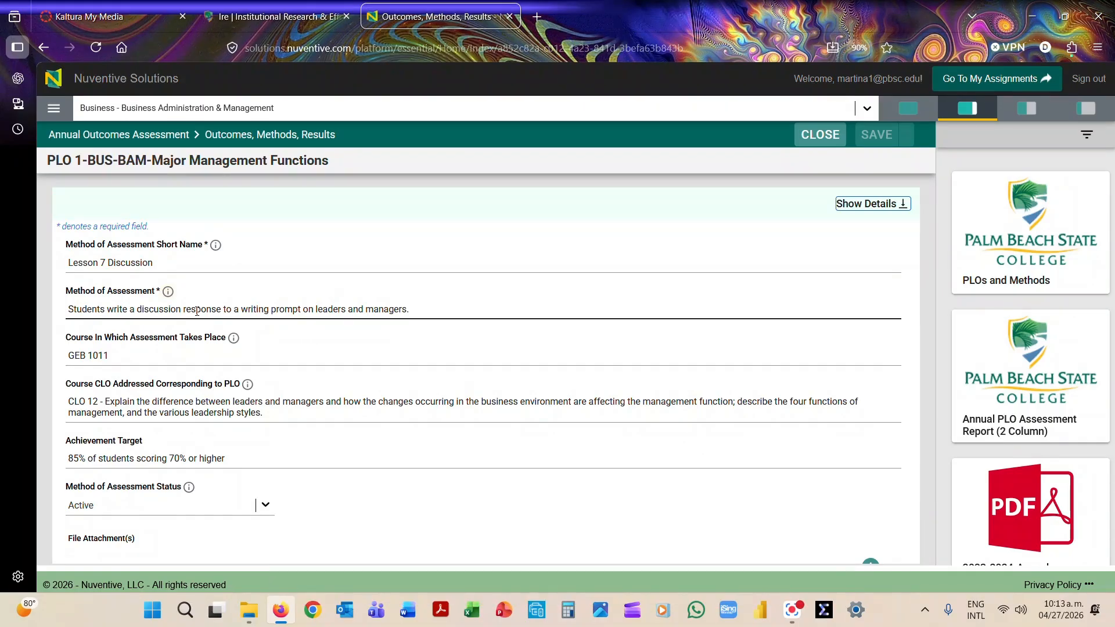
left_click(126, 356)
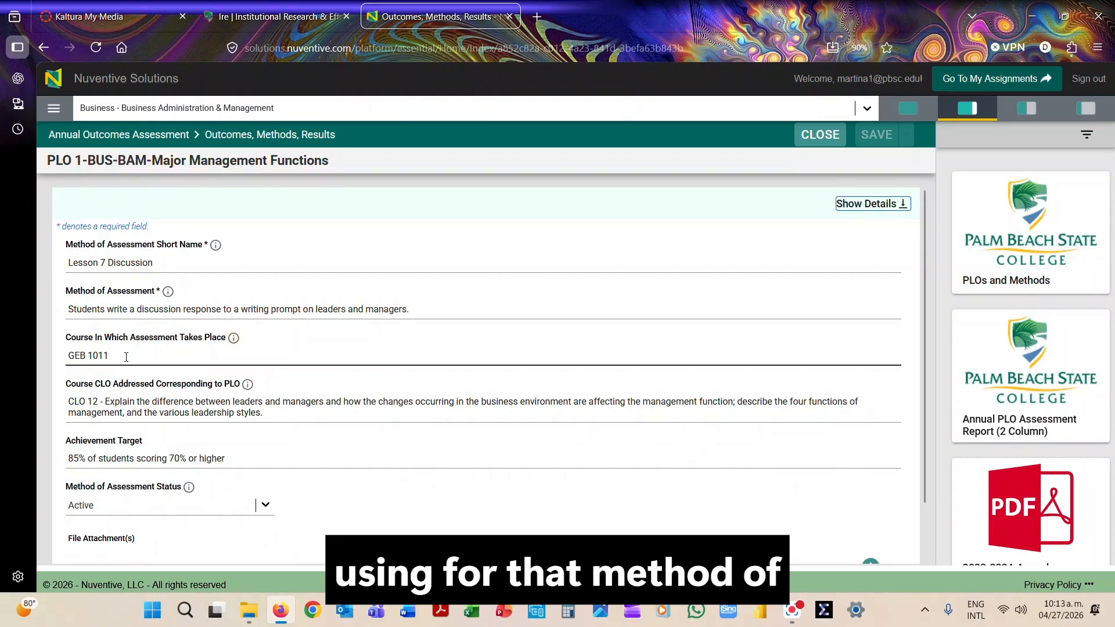
scroll(110, 351, "down", 1)
left_click(91, 344)
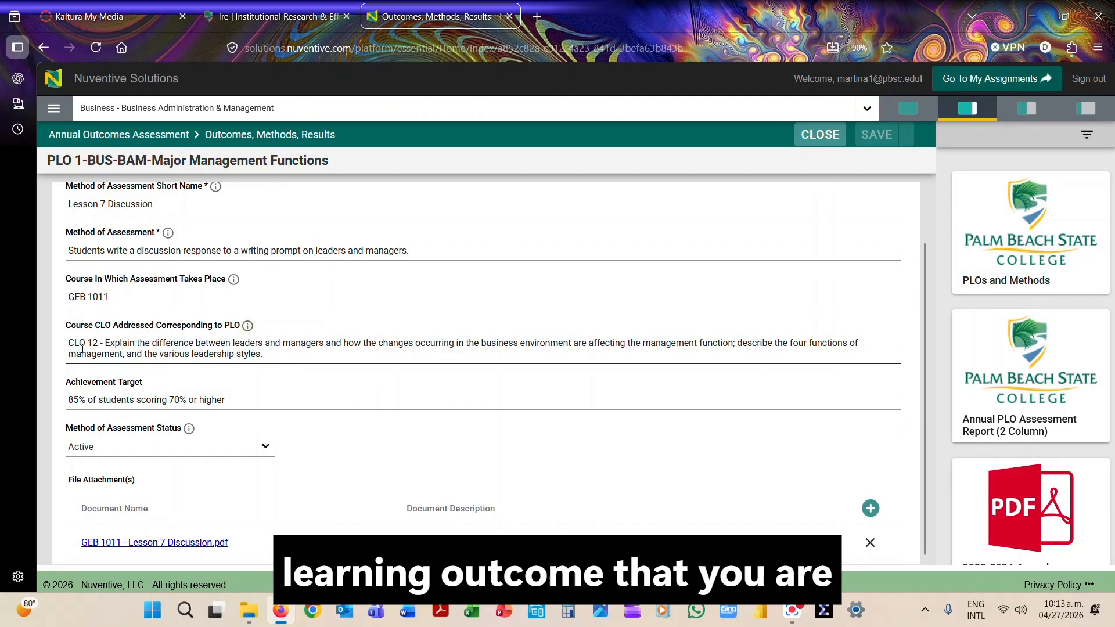
left_click(89, 299)
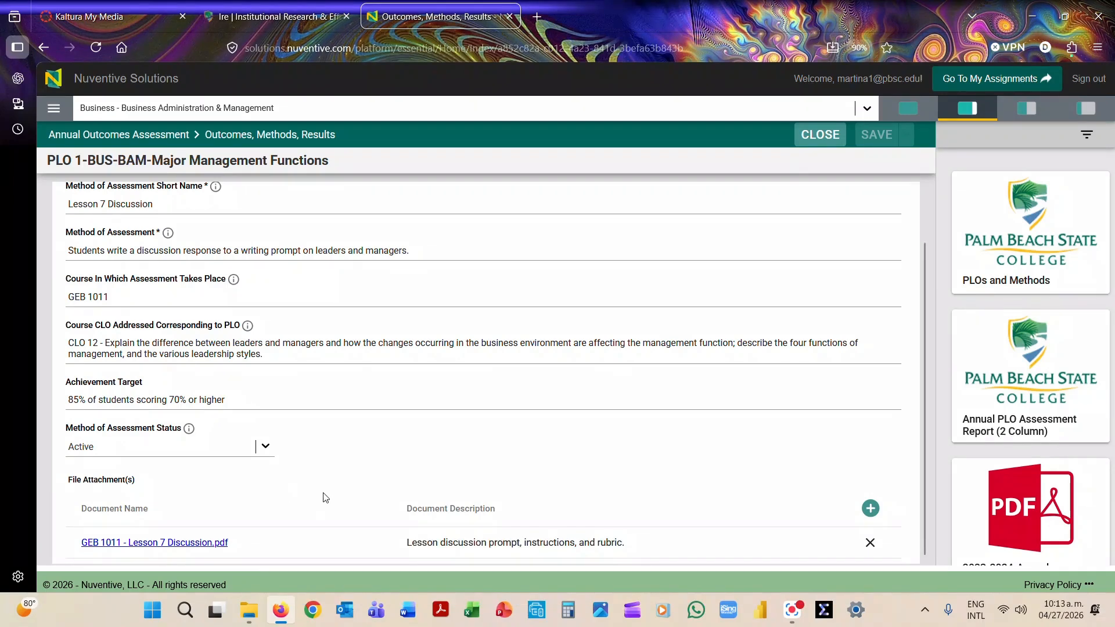
Upload Agreement for Lease Extension-2026.pdf to the 2025-2026 folder of Business - Business Administration & Management in the document repository.
left_click(870, 509)
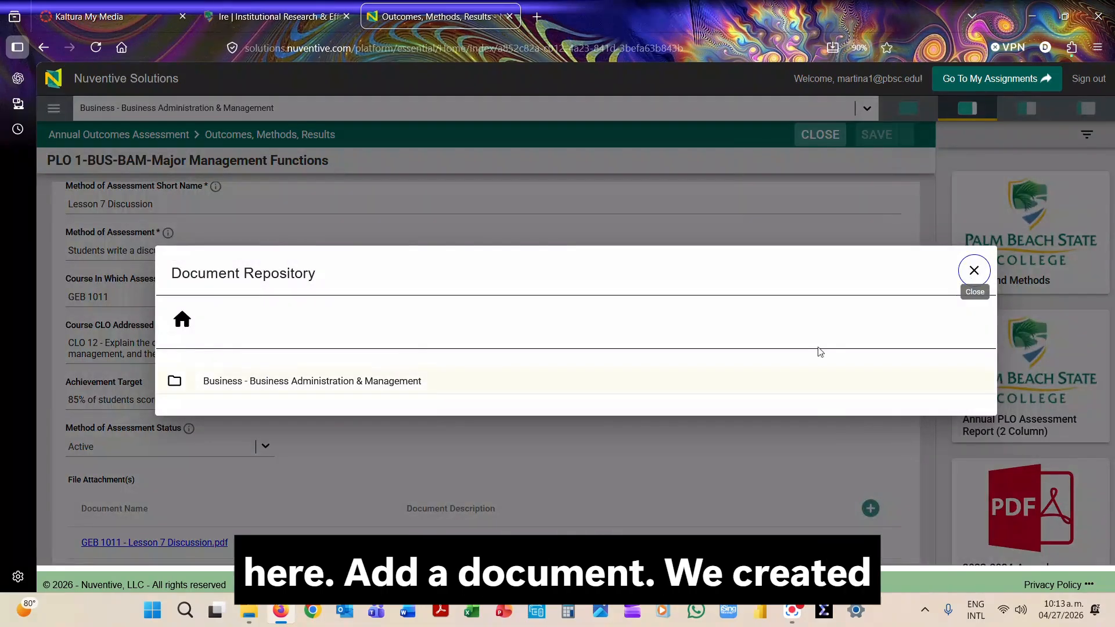
left_click(242, 389)
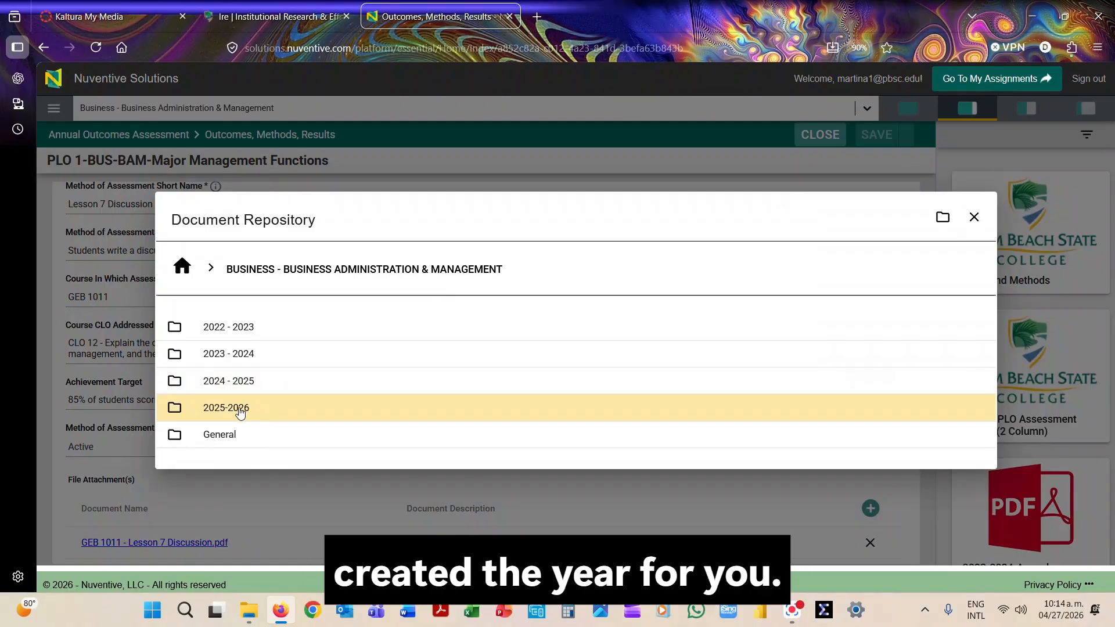
left_click(241, 410)
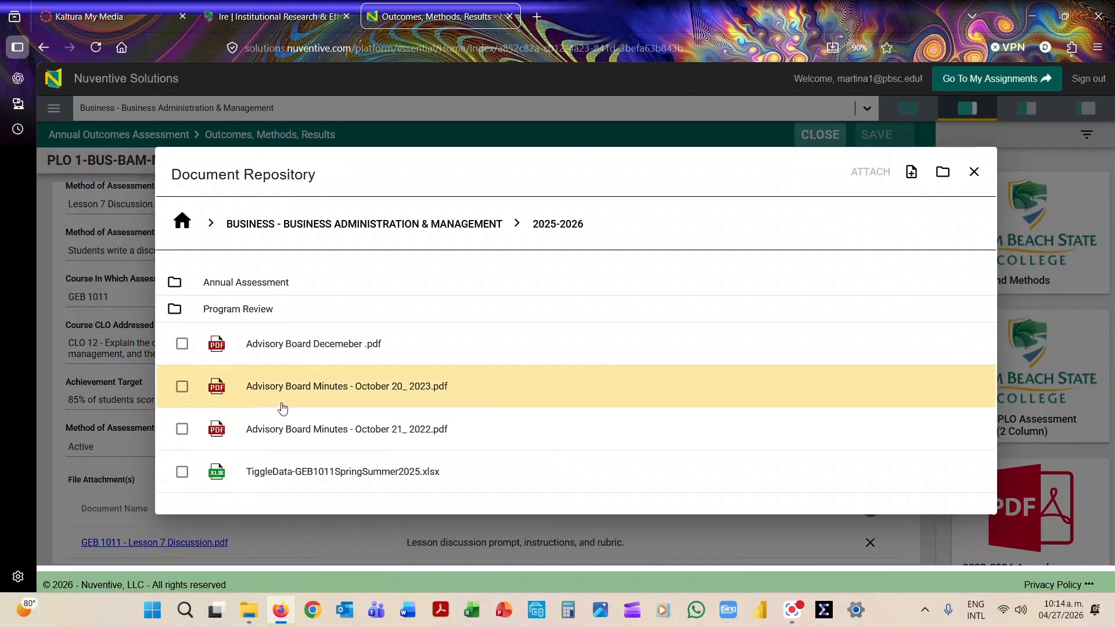
left_click(910, 177)
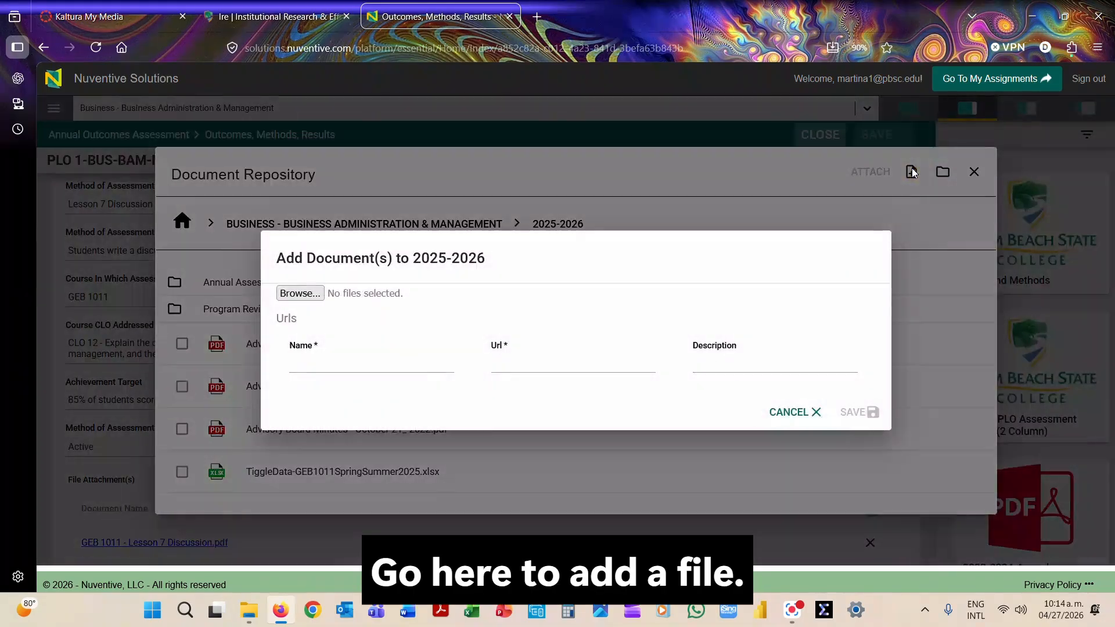
left_click(298, 294)
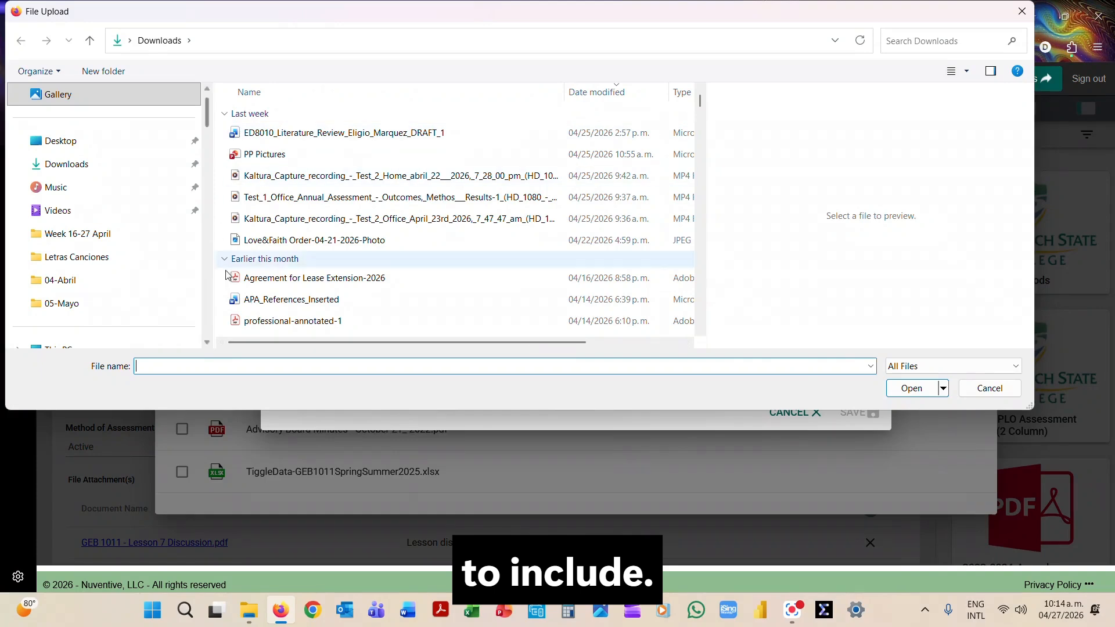
left_click(303, 279)
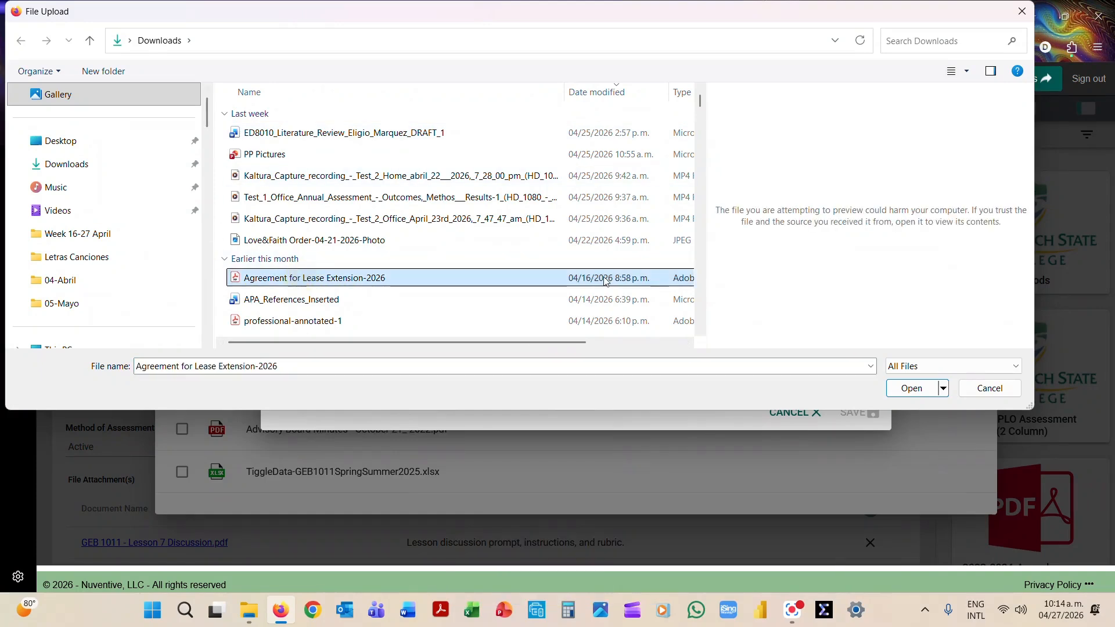
left_click(909, 388)
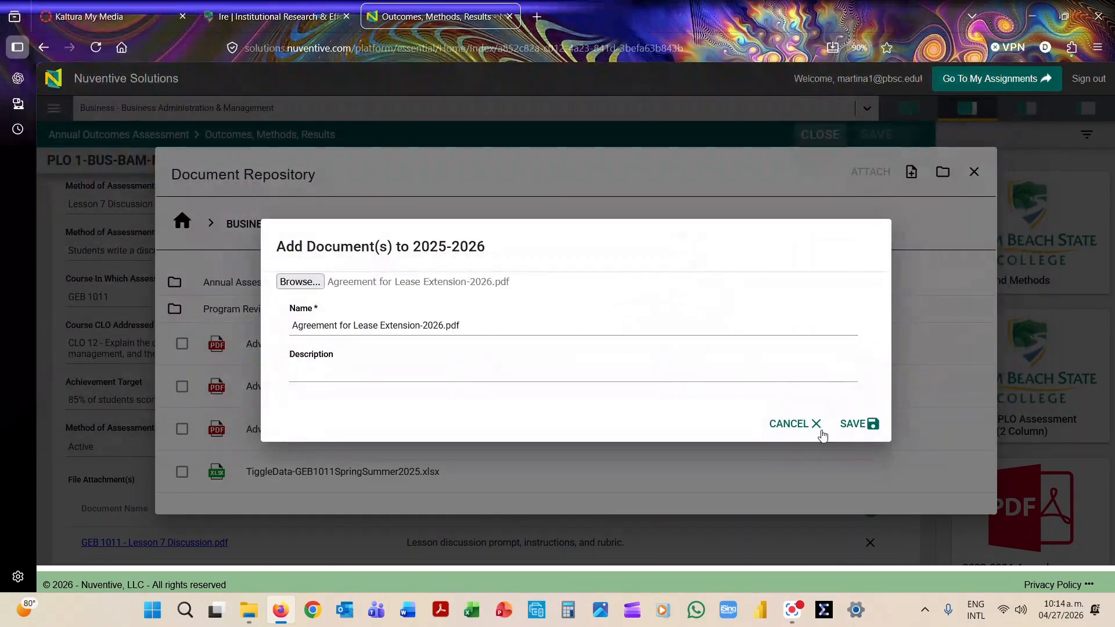
left_click(853, 425)
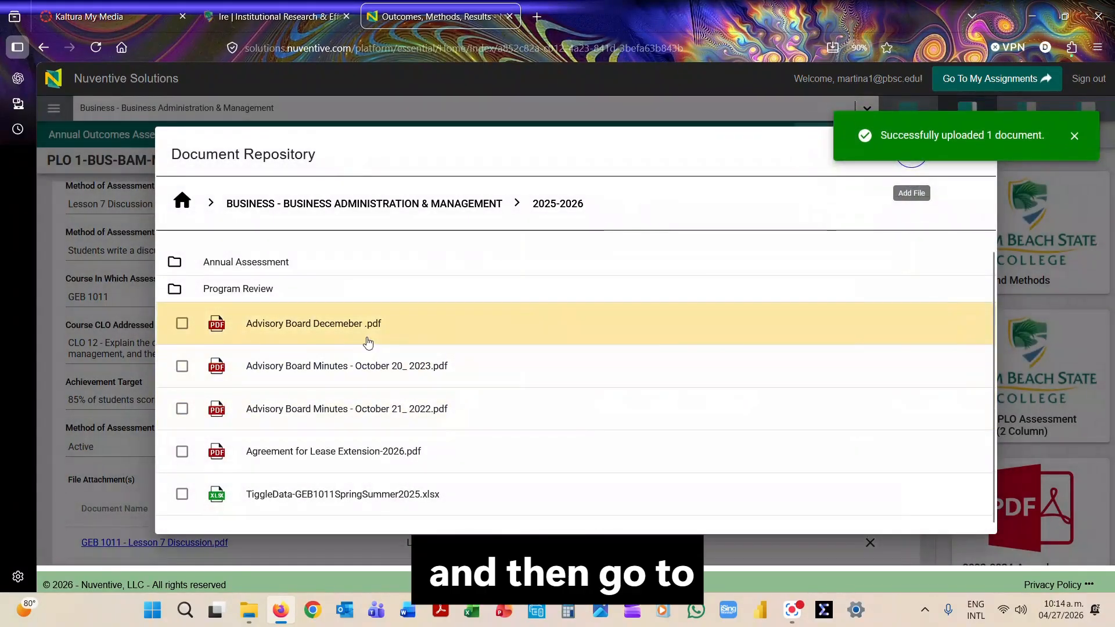
Attach the uploaded Agreement for Lease Extension-2026.pdf to the method of assessment, and remove it from the file attachments again.
scroll(316, 387, "down", 1)
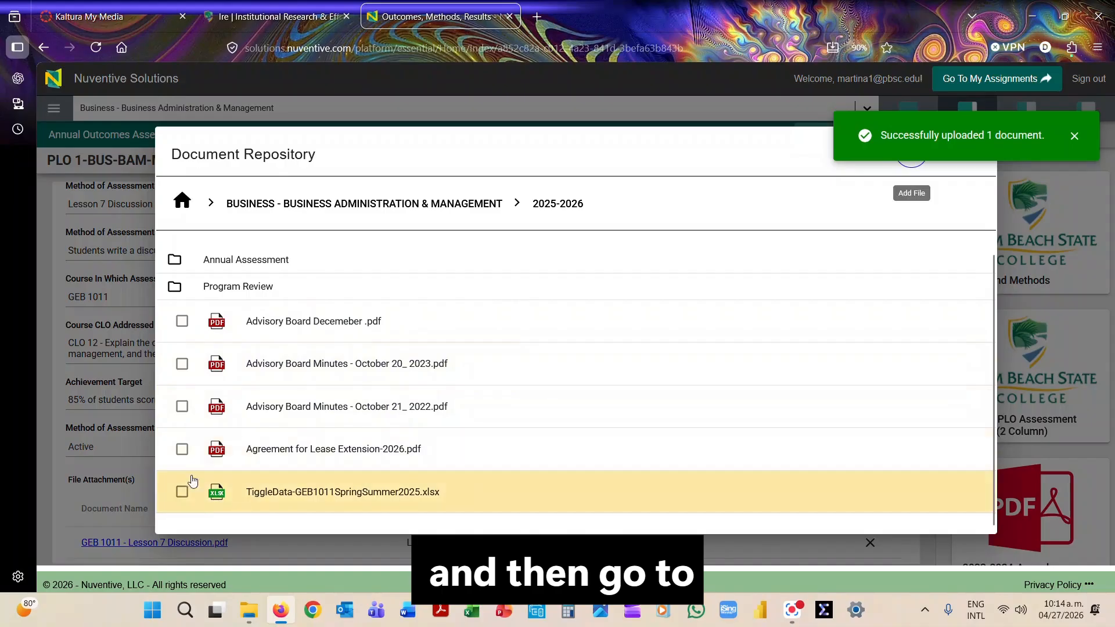
left_click(183, 453)
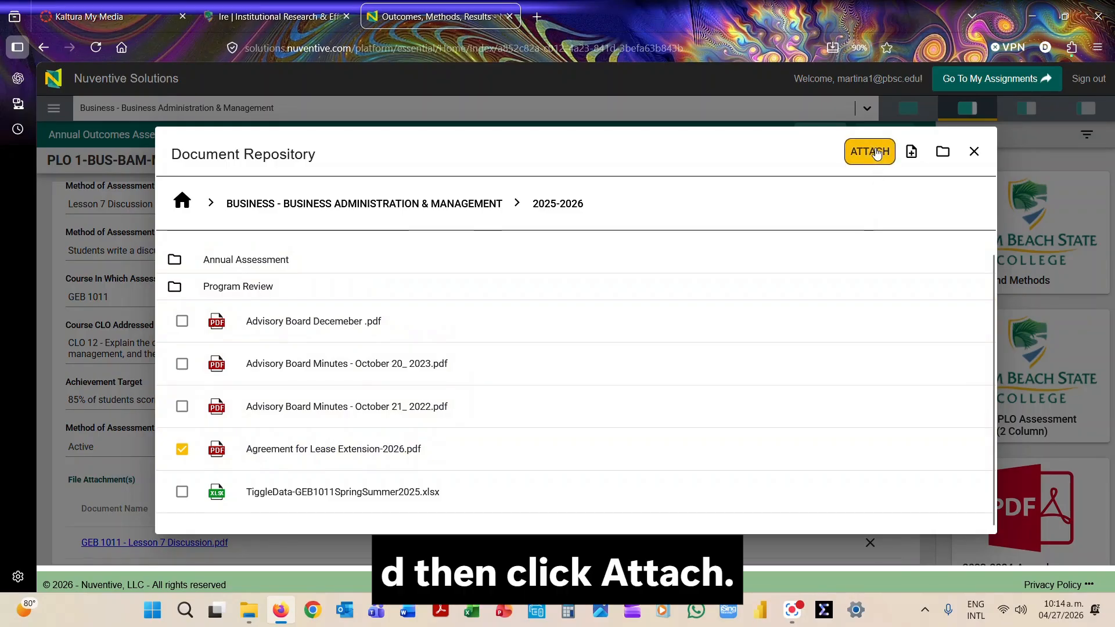
left_click(875, 151)
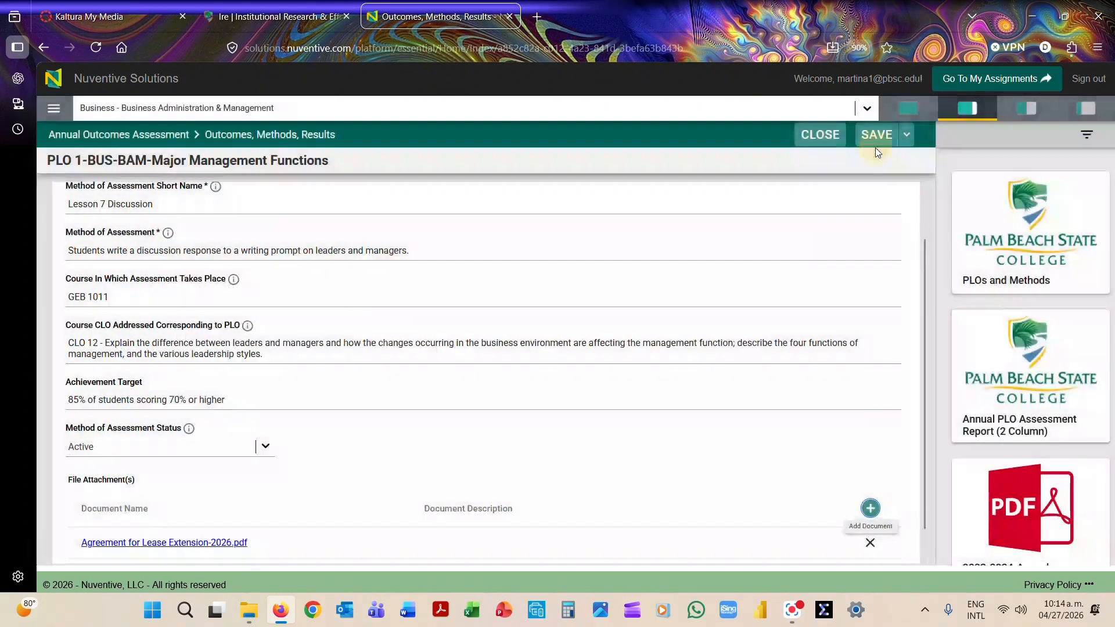
scroll(530, 457, "down", 1)
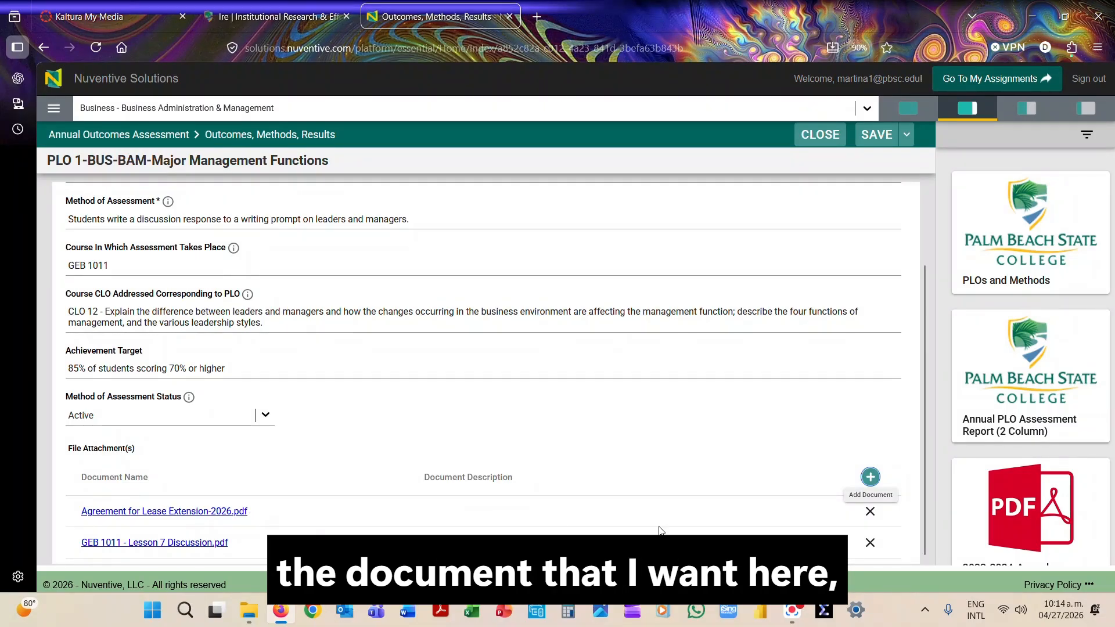
left_click(869, 511)
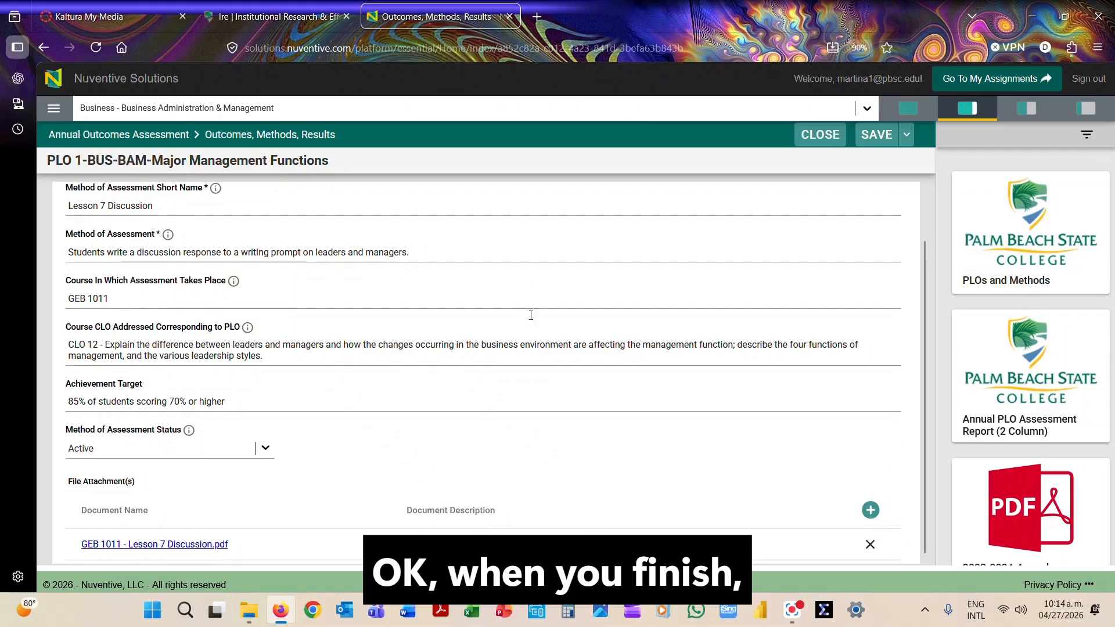
Save the Lesson 7 Discussion method of assessment and close its form.
scroll(531, 315, "up", 2)
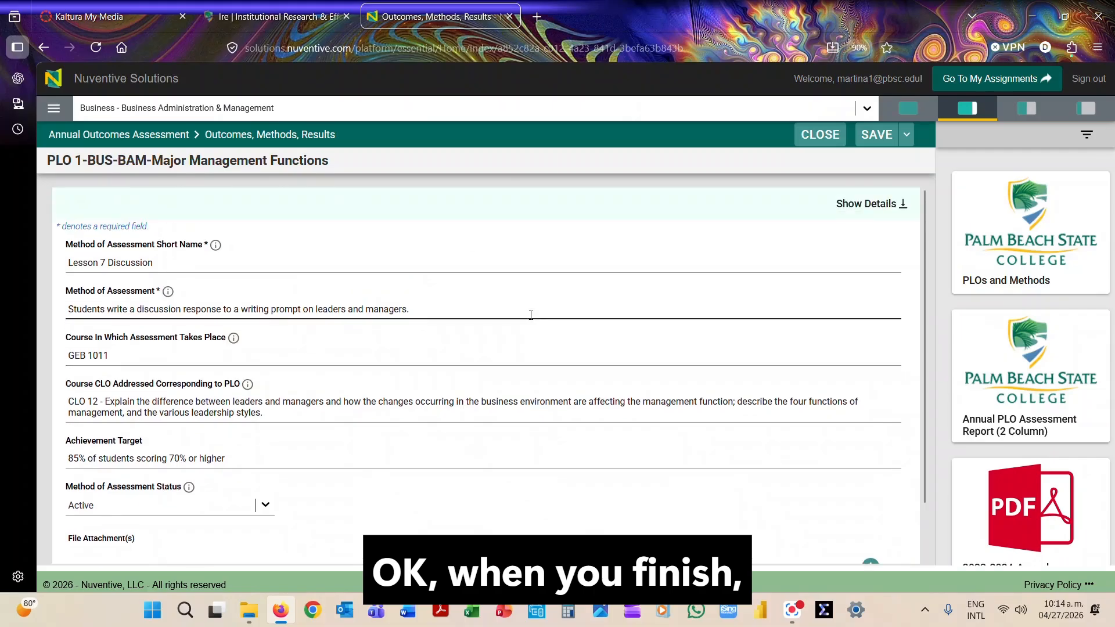
left_click(878, 138)
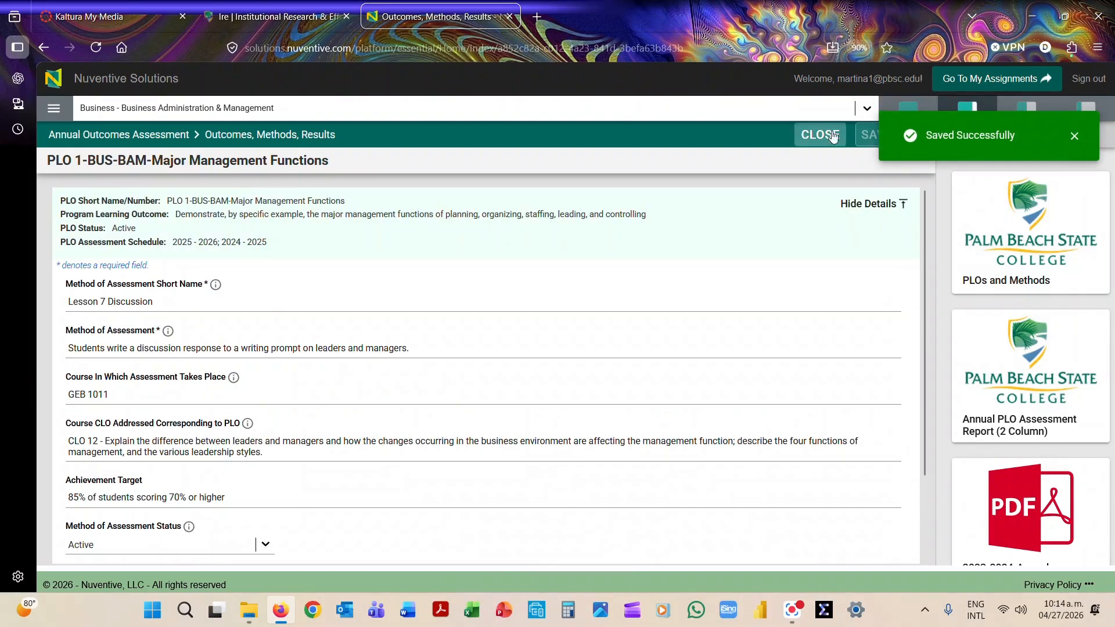
left_click(1074, 136)
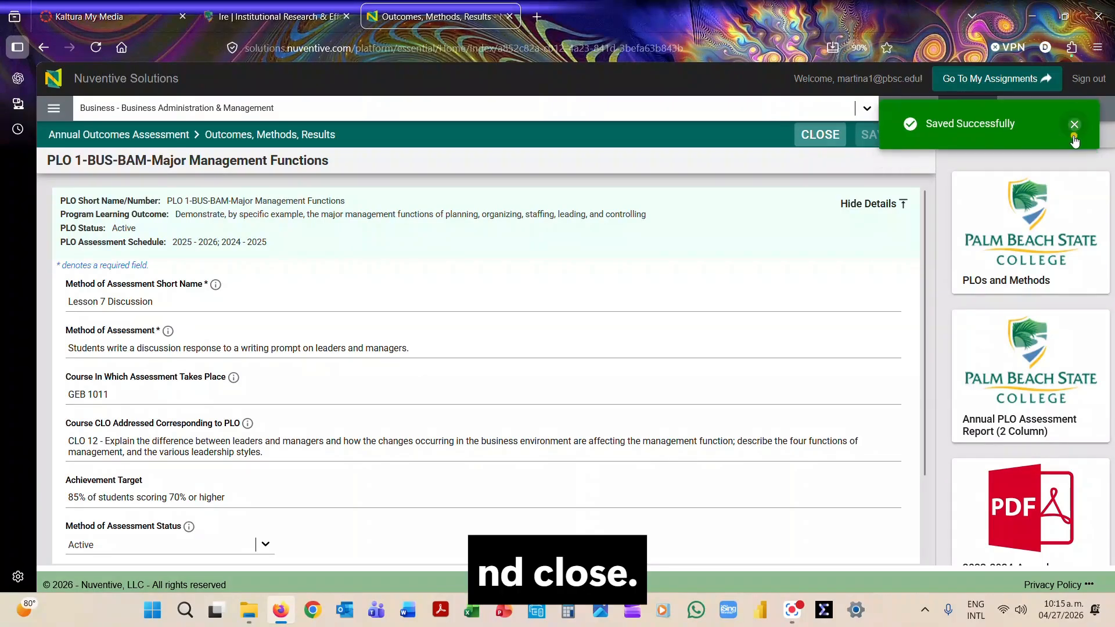
left_click(816, 135)
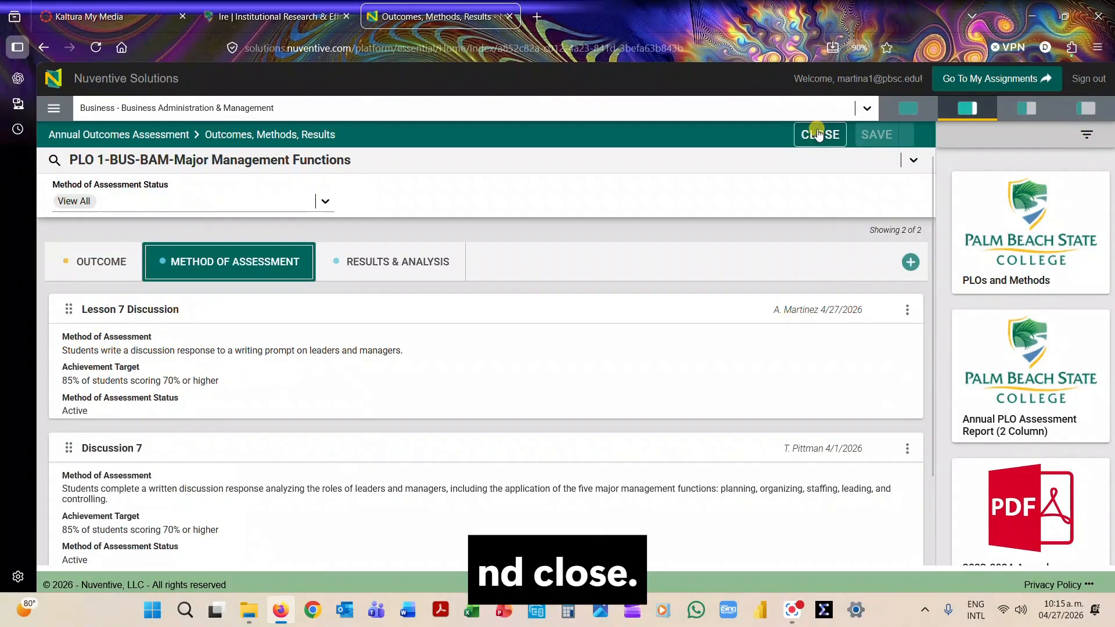
Open the 2025 - 2026 results and analysis entry for Lesson 7 Discussion and hide the outcome details above its form.
left_click(387, 267)
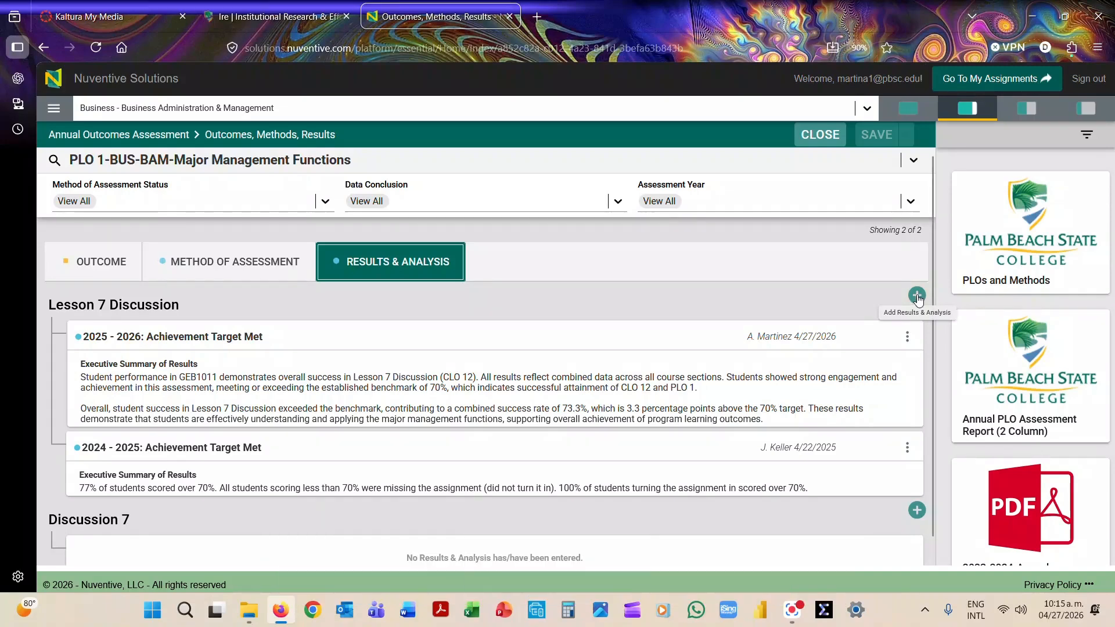
left_click(443, 339)
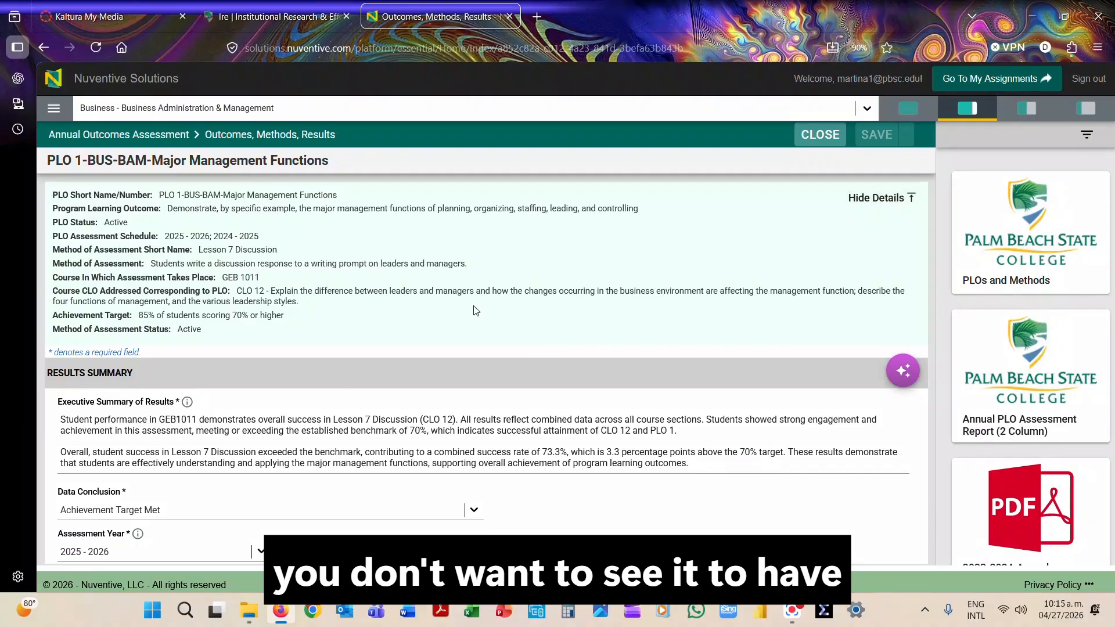
left_click(872, 198)
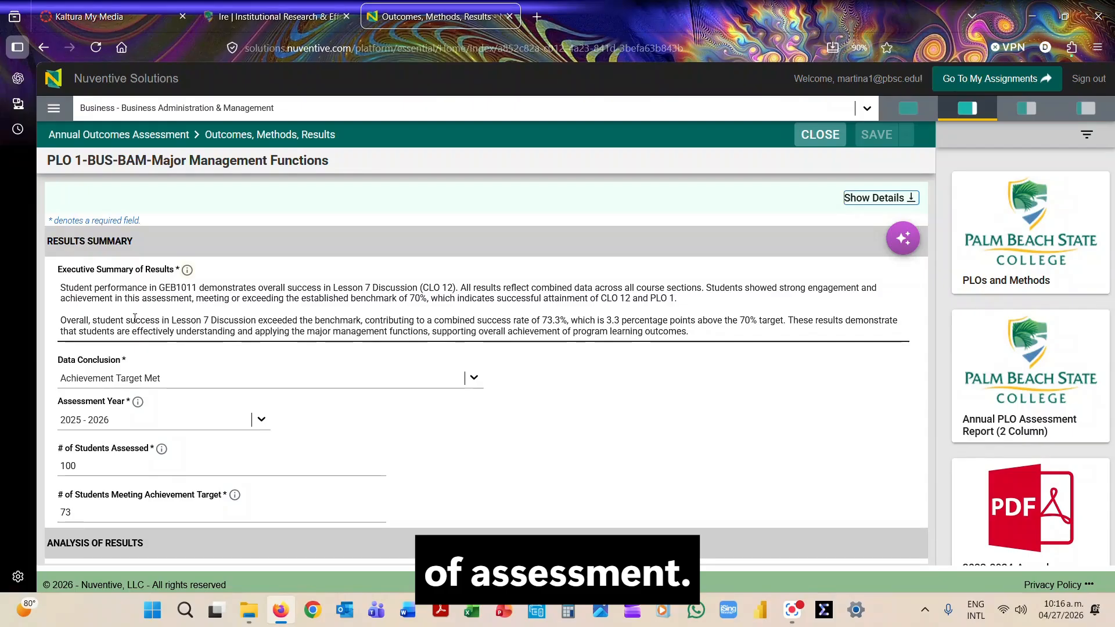
Set the data conclusion to Achievement Target Met and check the available assessment years.
left_click(474, 379)
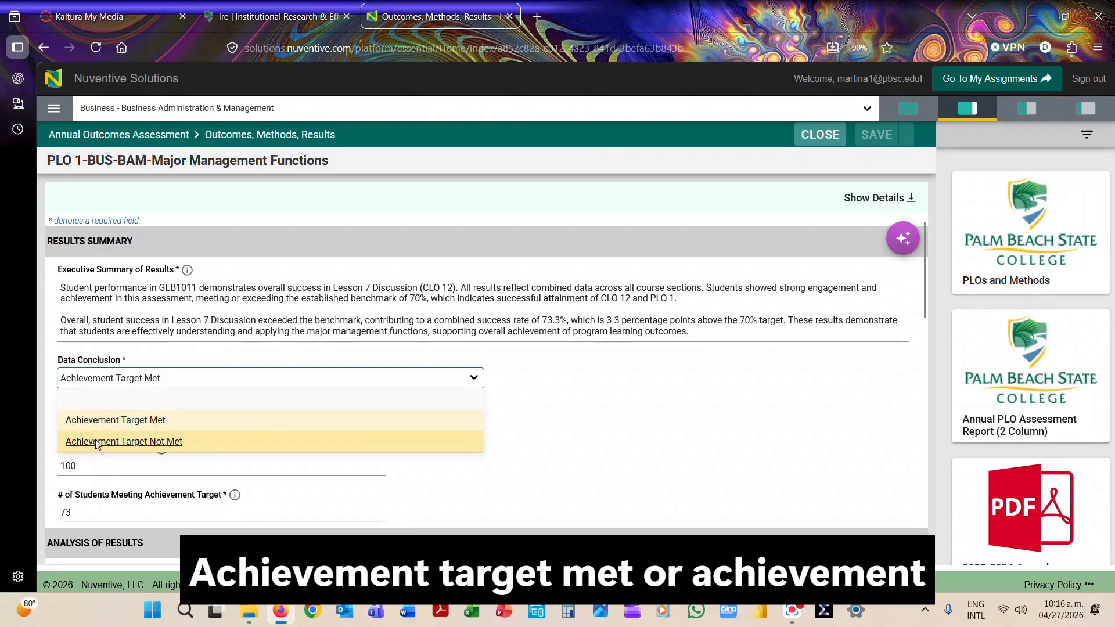
left_click(170, 420)
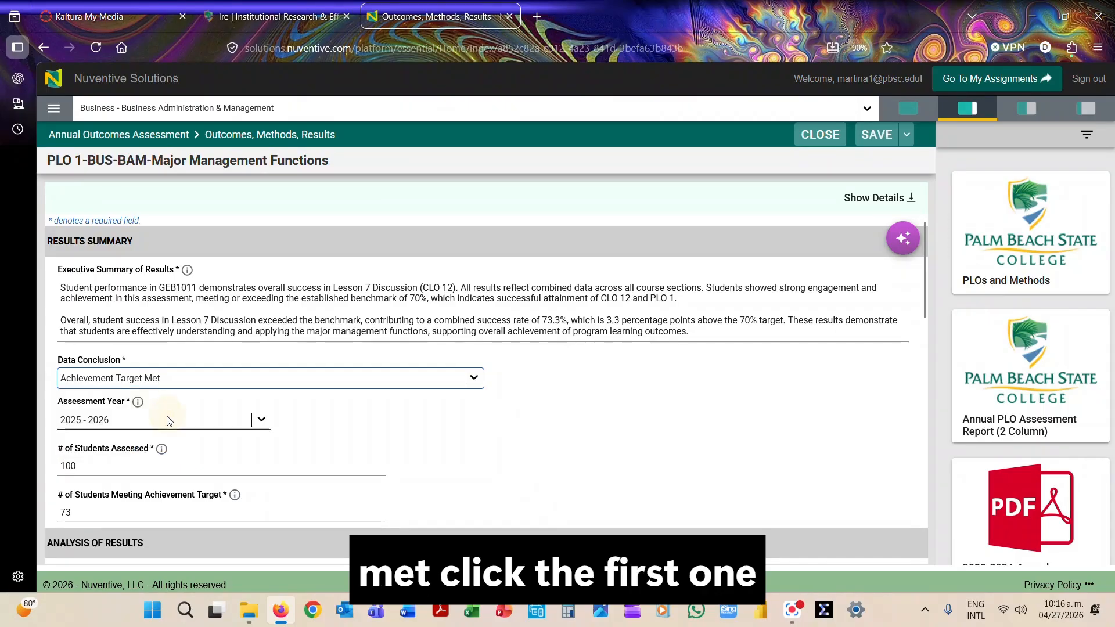
left_click(262, 420)
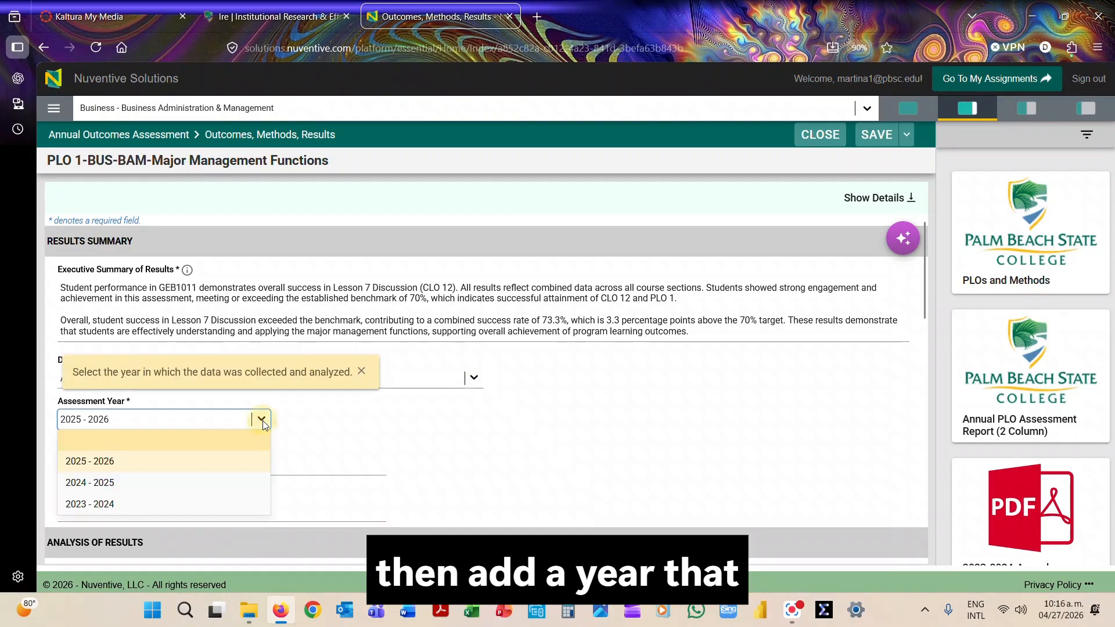
left_click(335, 421)
Examine the student count fields, the analysis of student success, the AI Assistant feedback and the disparity gap explanation by modality.
scroll(335, 421, "down", 2)
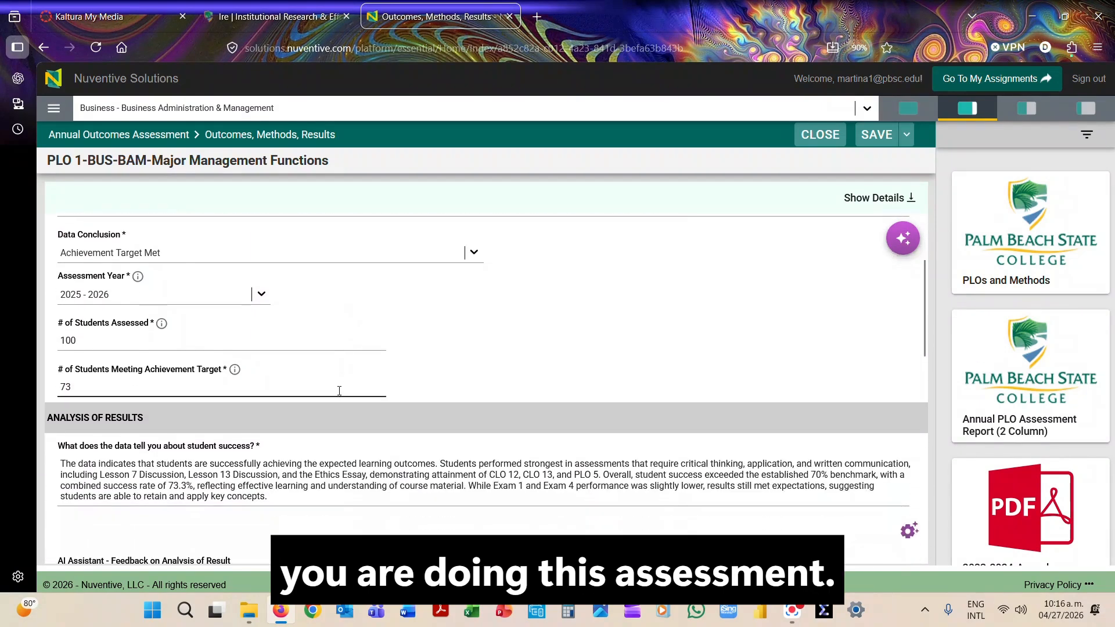
left_click(87, 332)
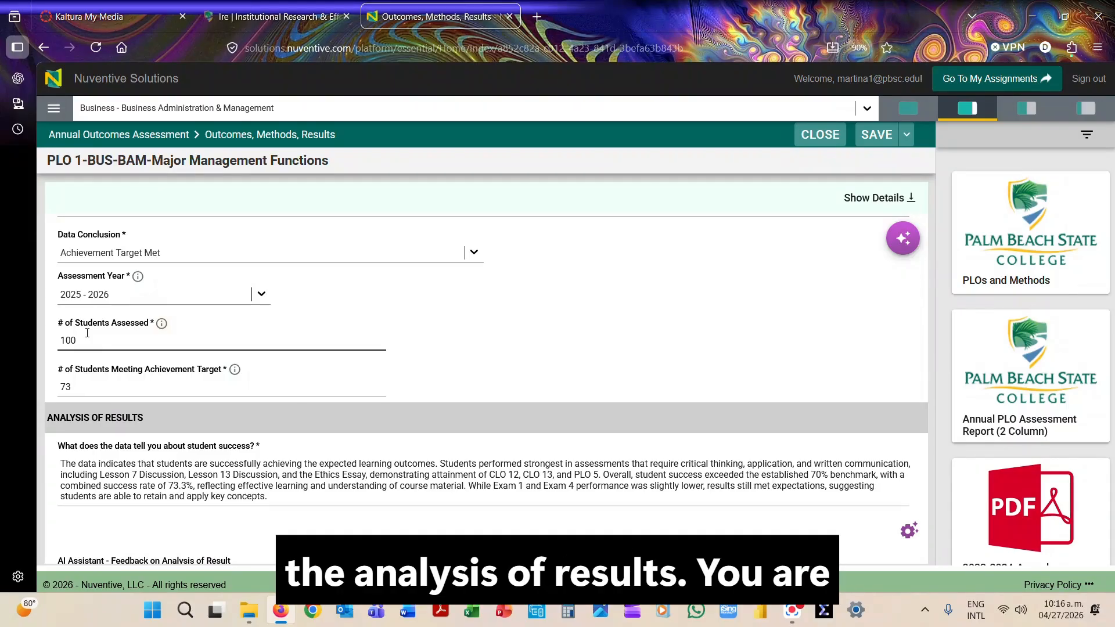
scroll(293, 447, "down", 2)
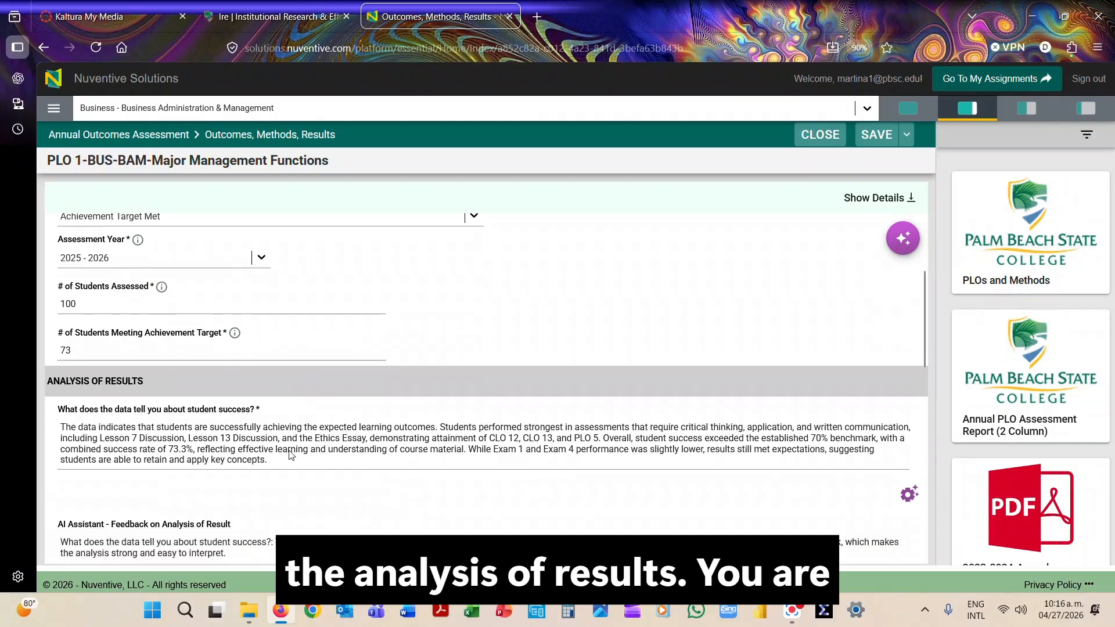
scroll(285, 362, "down", 3)
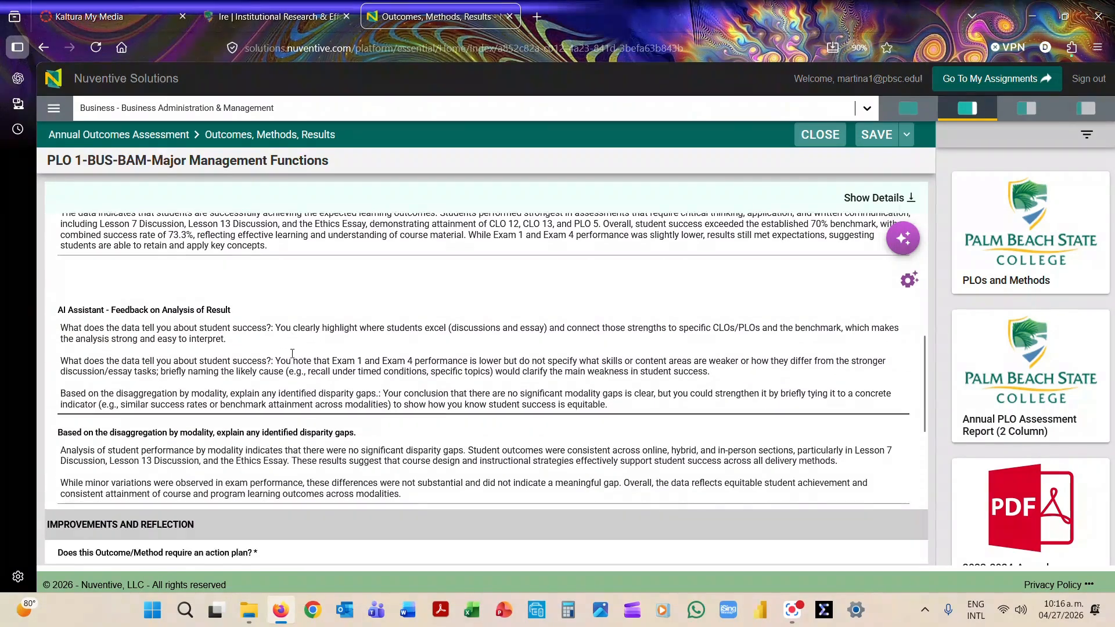
scroll(292, 353, "down", 4)
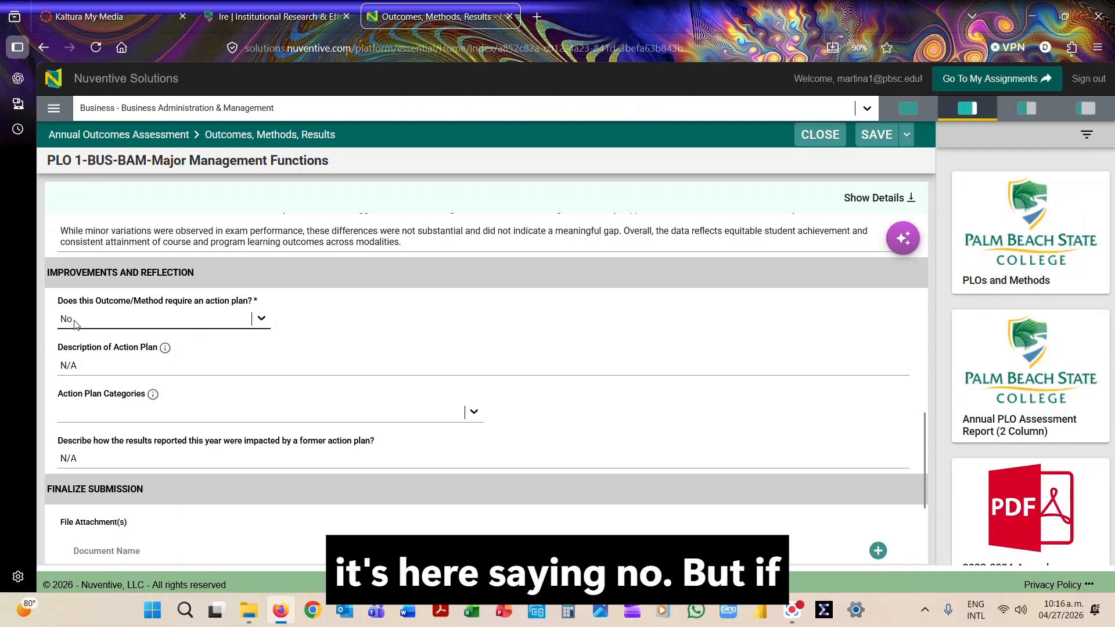
Check whether the outcome requires an action plan and which action plan categories are available.
left_click(260, 320)
left_click(373, 301)
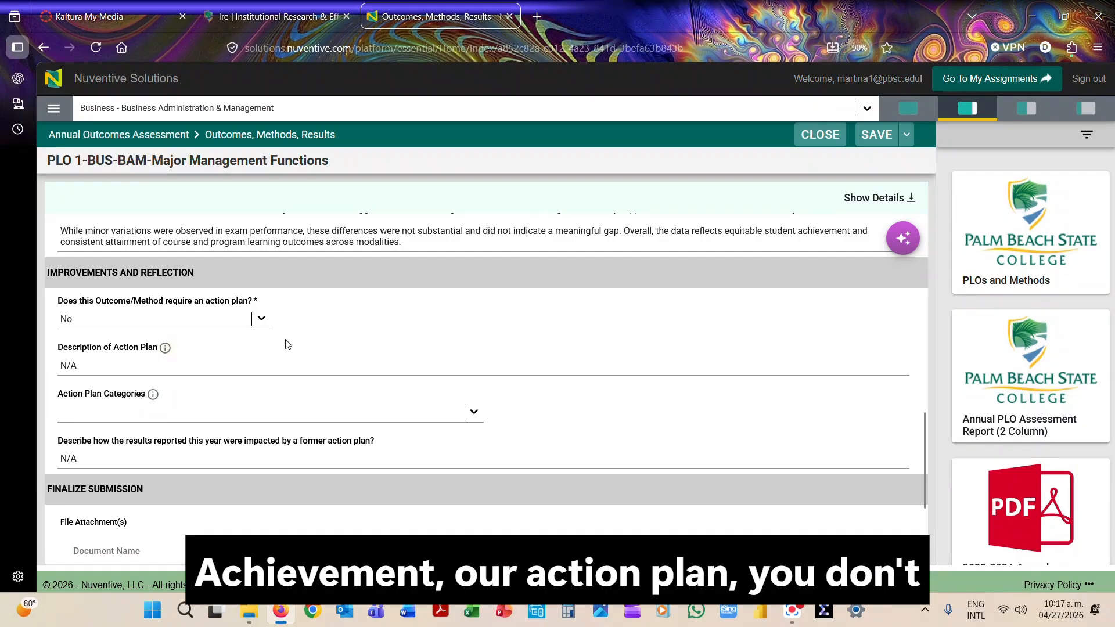
left_click(473, 412)
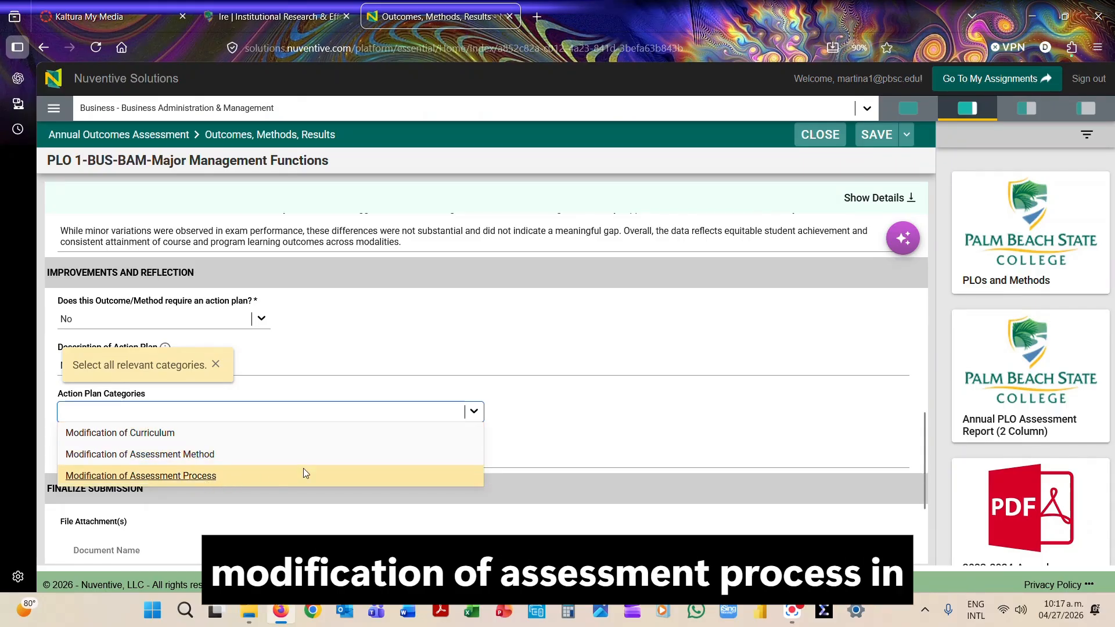
left_click(559, 398)
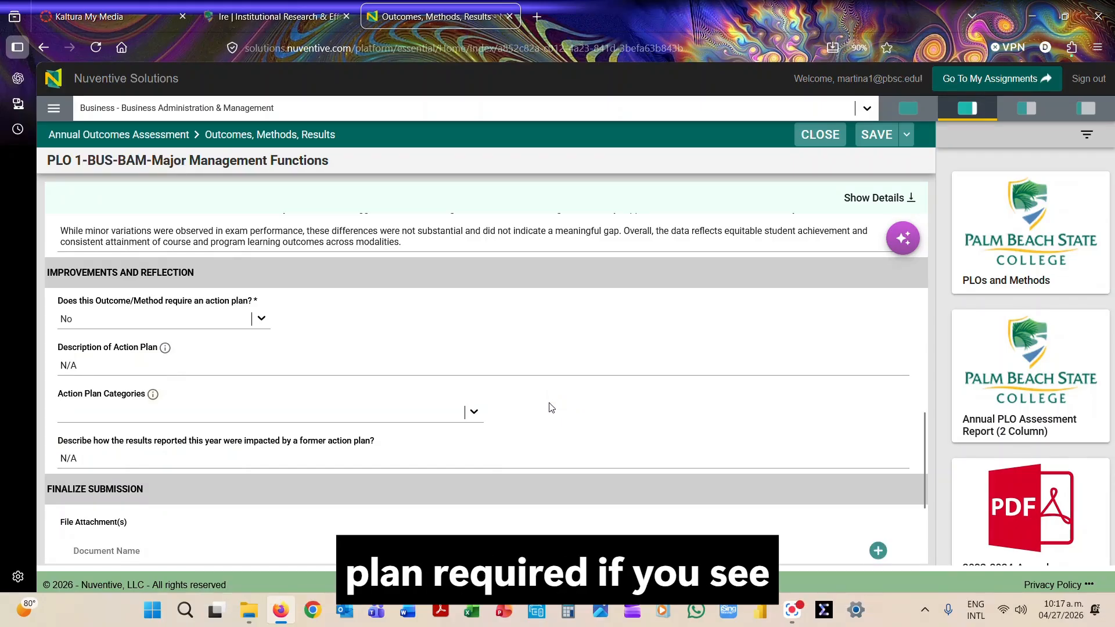
Review the action plan descriptions and the submission's file attachments, and save the results and analysis entry.
scroll(550, 406, "down", 1)
left_click(74, 303)
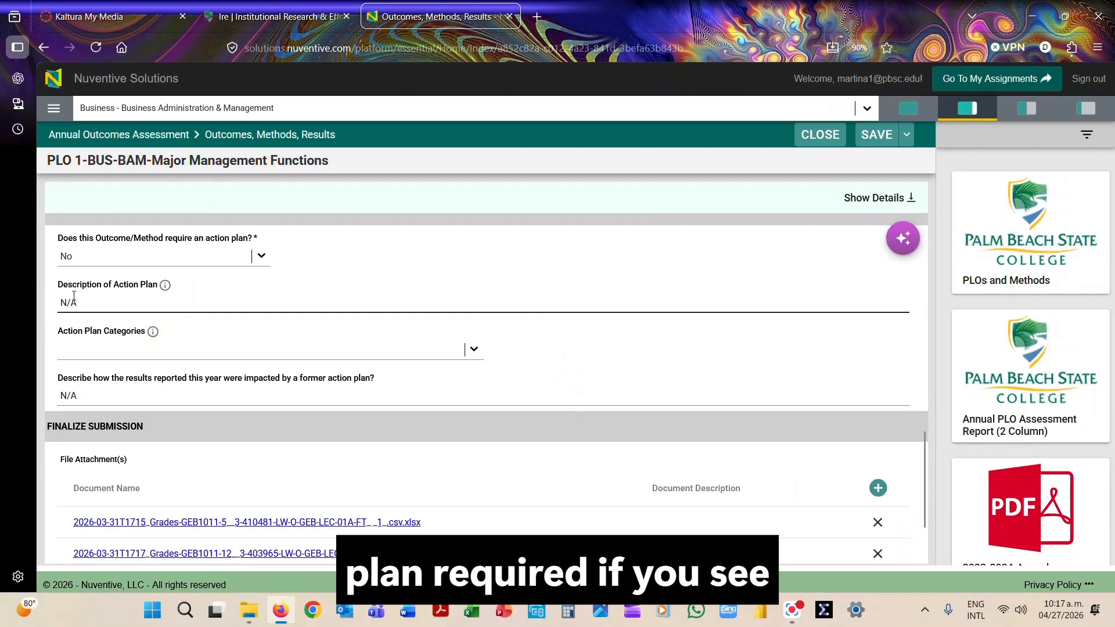
left_click(83, 399)
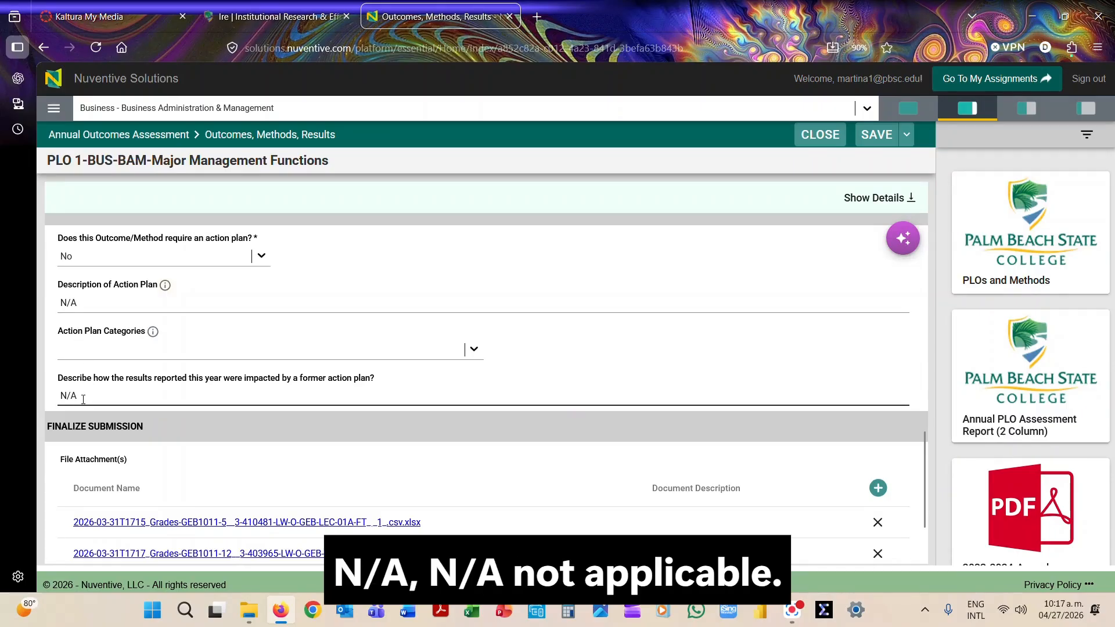
scroll(83, 404, "down", 2)
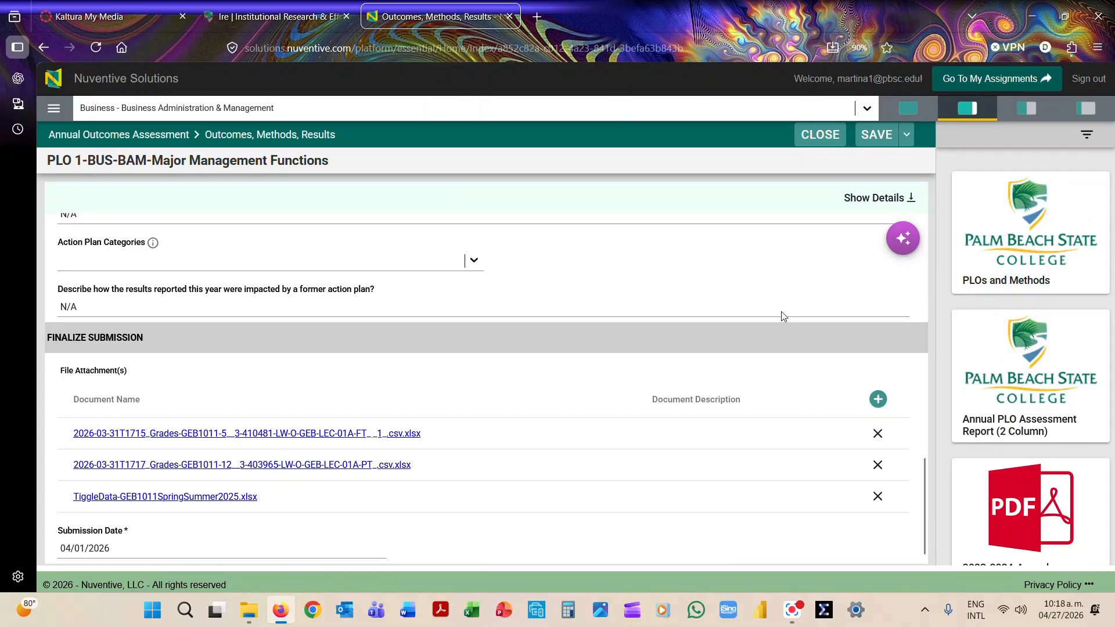
left_click(877, 135)
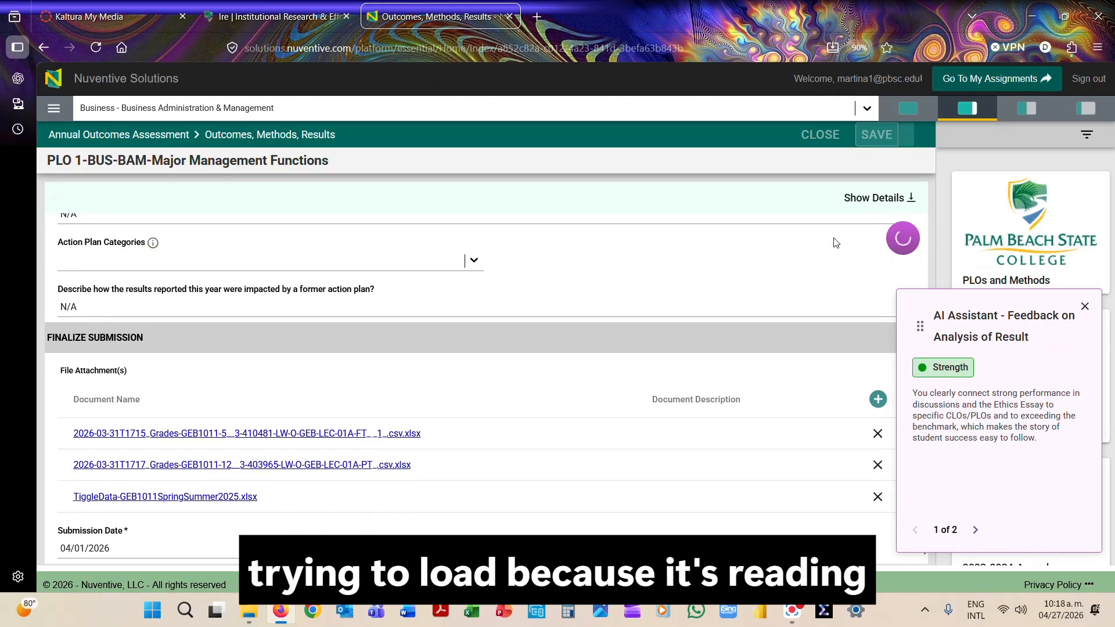
Review all the AI Assistant feedback items on the analysis of result alongside the student success and disparity gap responses.
scroll(530, 296, "up", 6)
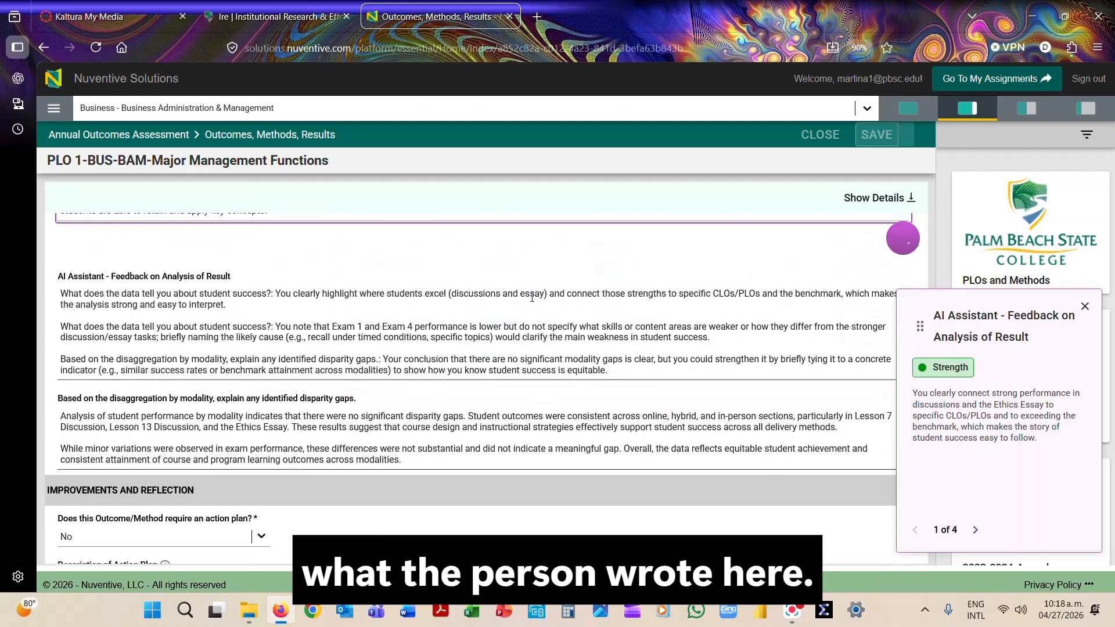
scroll(531, 298, "up", 8)
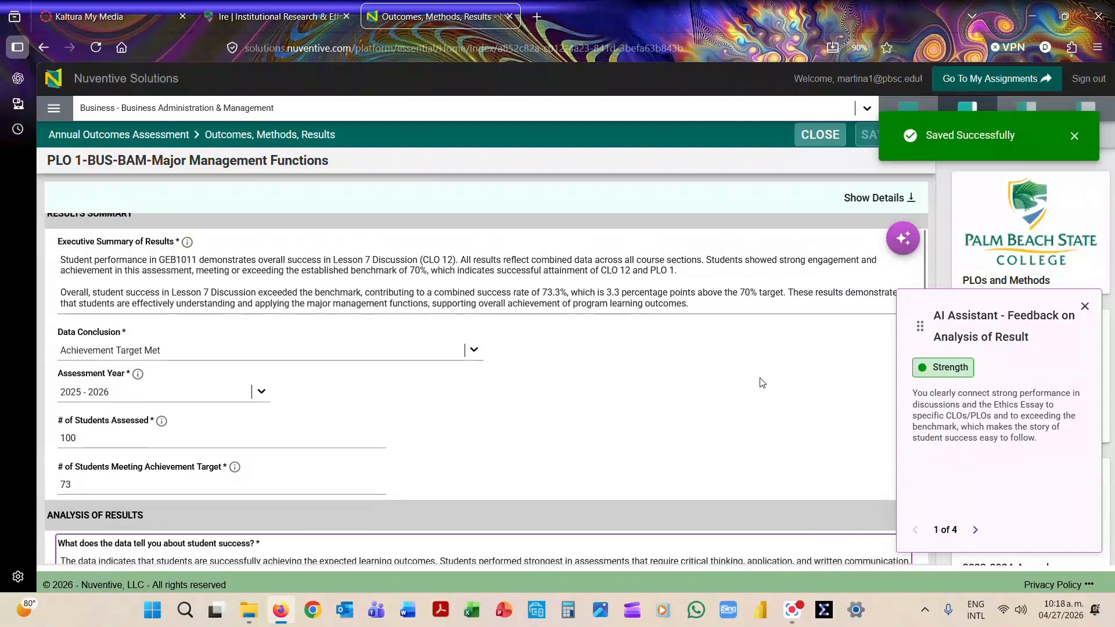
scroll(761, 383, "up", 1)
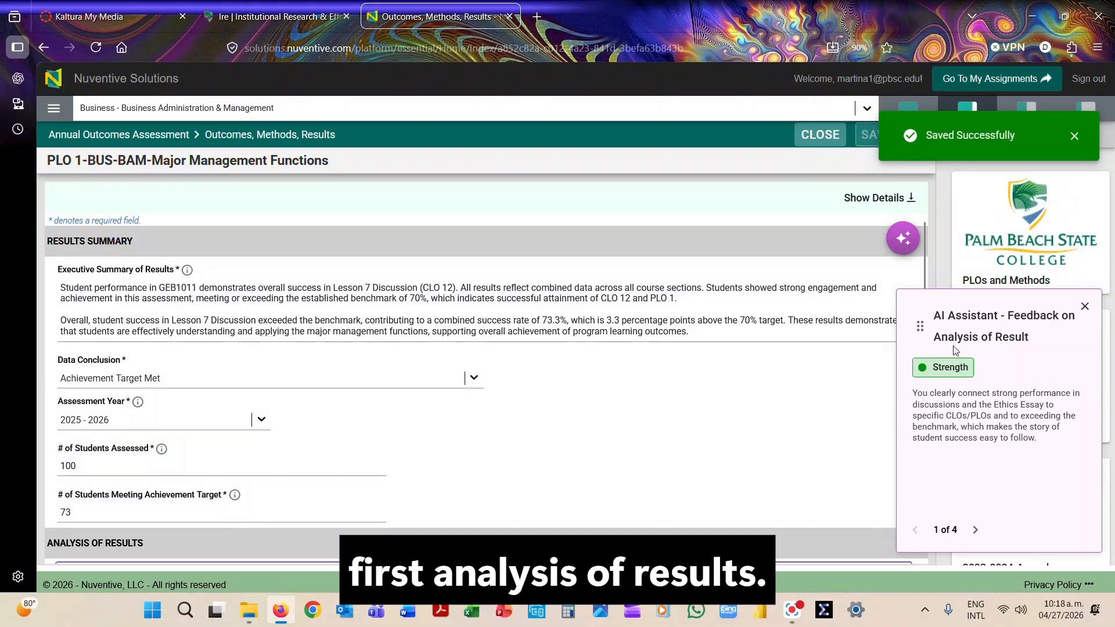
scroll(560, 397, "down", 5)
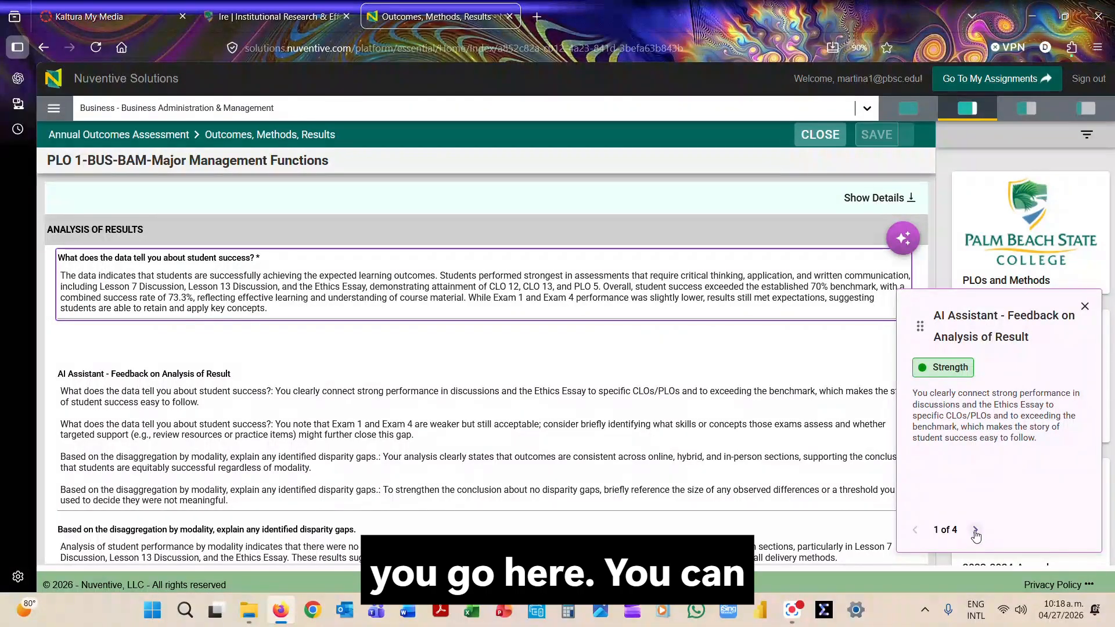
left_click(975, 531)
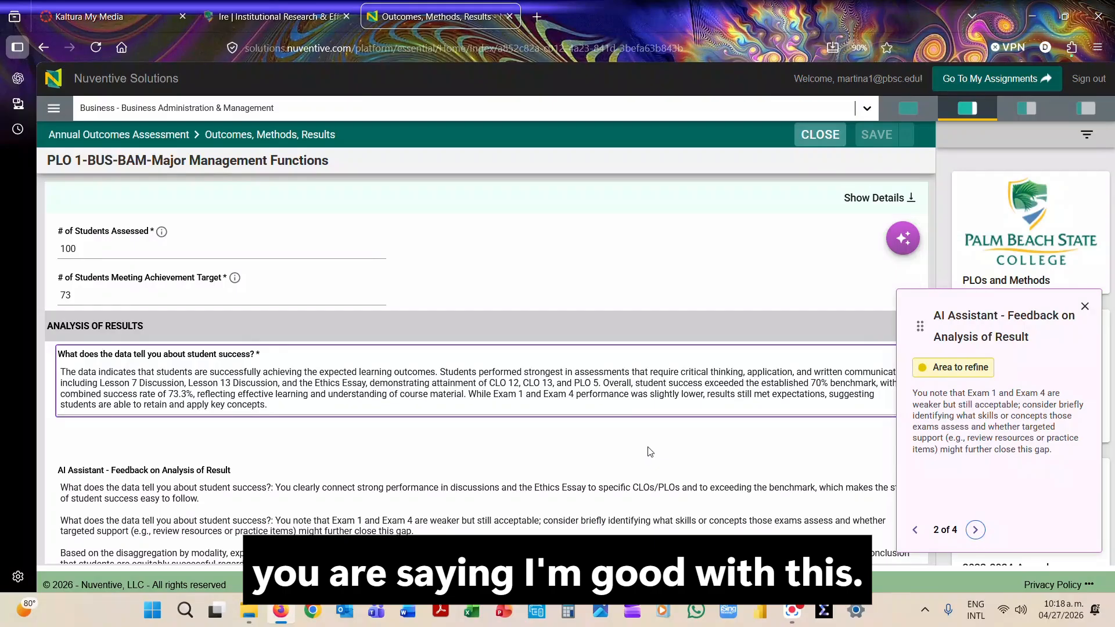
left_click(975, 530)
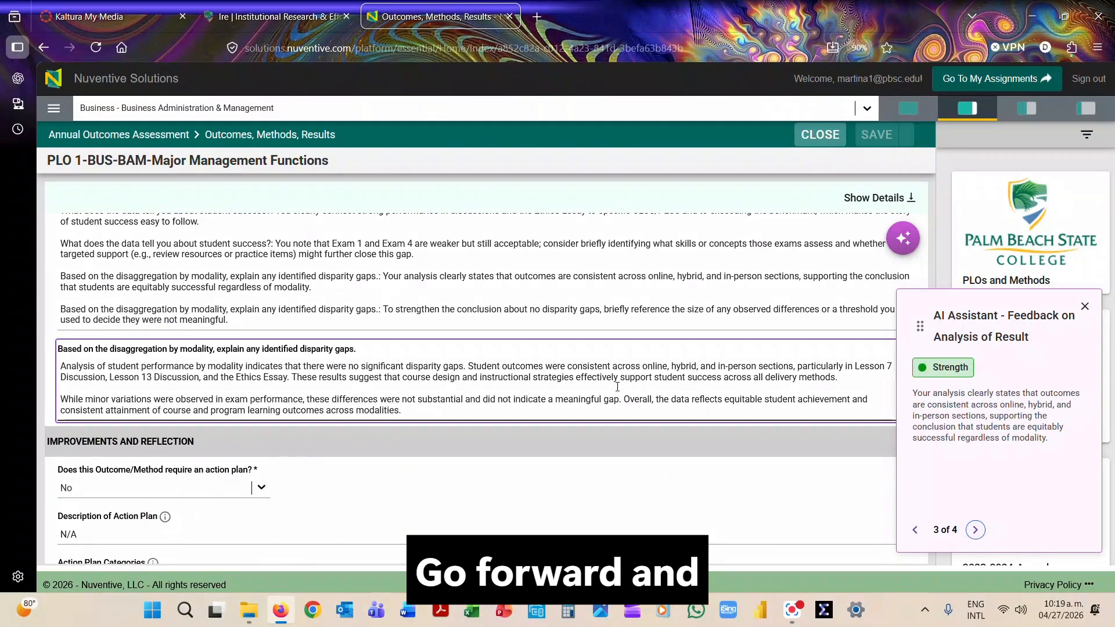
left_click(975, 530)
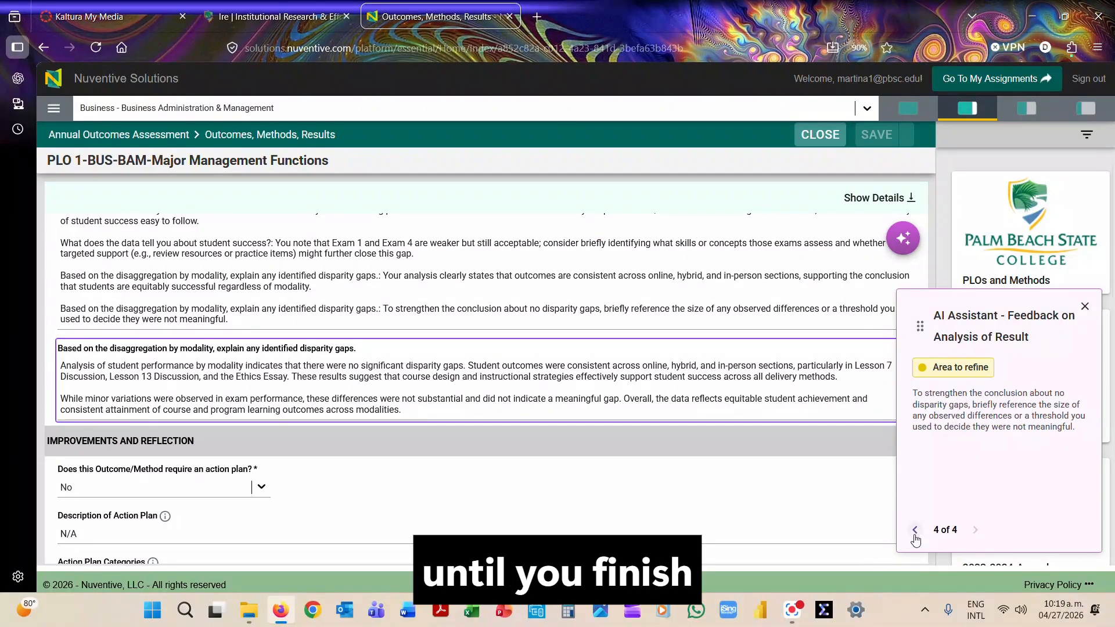
Close the AI feedback, the saved results entry and the PLO 1 outcome to return to the program learning outcomes list.
left_click(1085, 307)
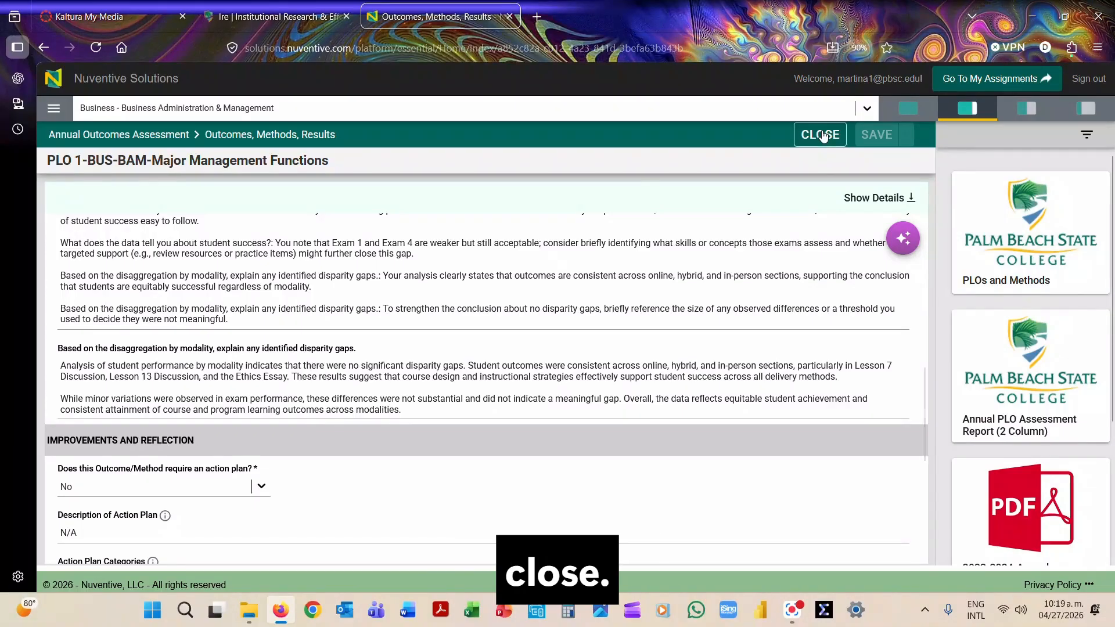
left_click(821, 135)
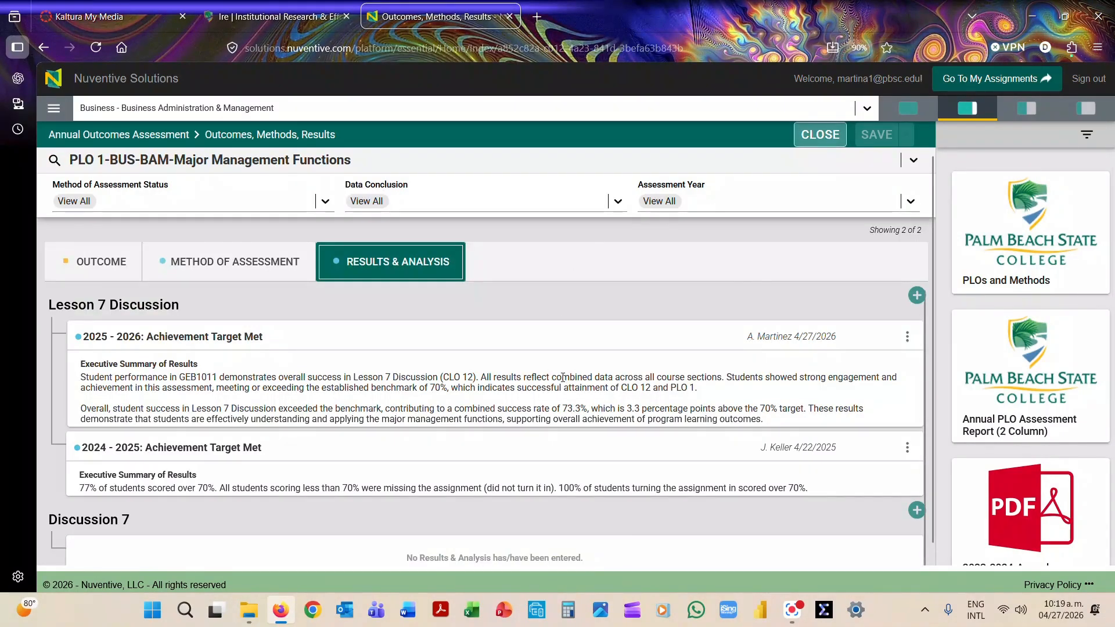
left_click(818, 134)
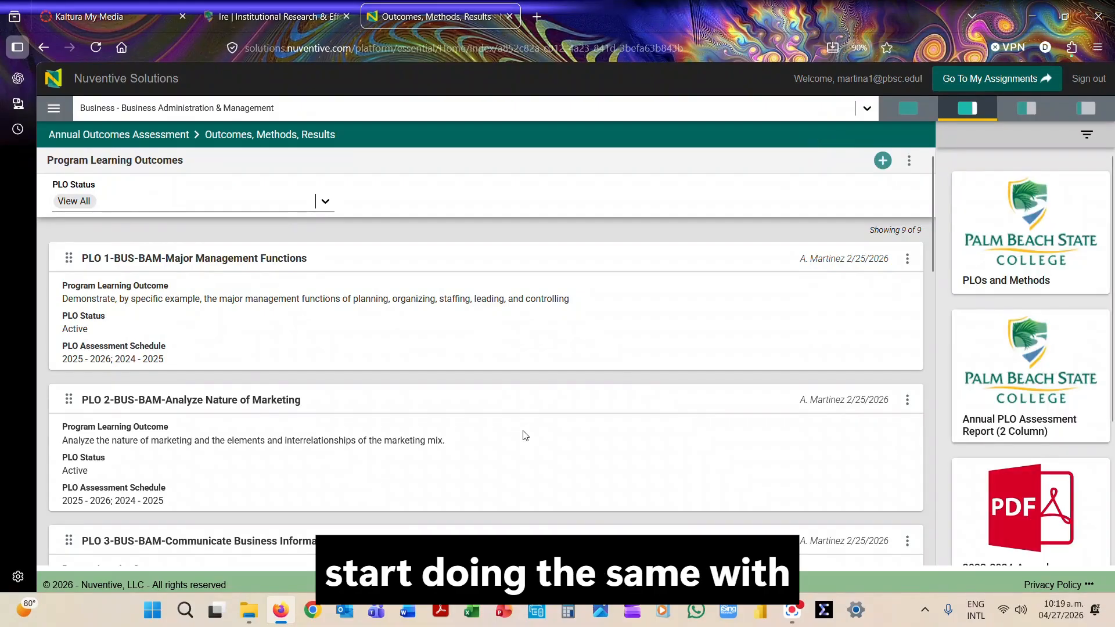
Check the outcome details of PLO 2-BUS-BAM-Analyze Nature of Marketing, close it and look through the remaining program learning outcomes.
left_click(426, 400)
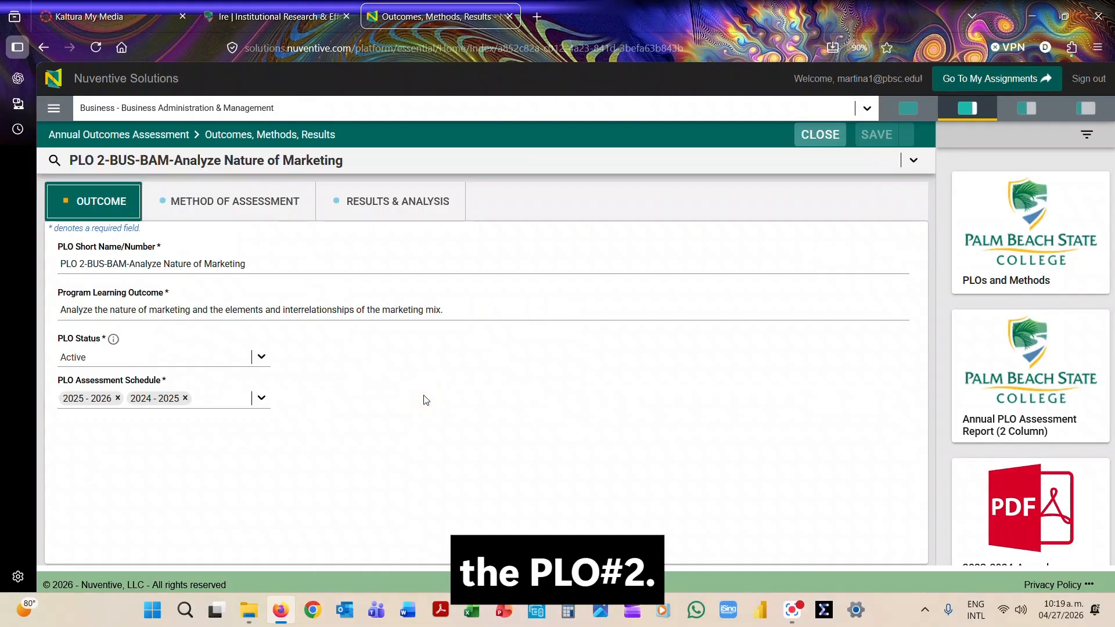
left_click(815, 132)
scroll(385, 522, "down", 10)
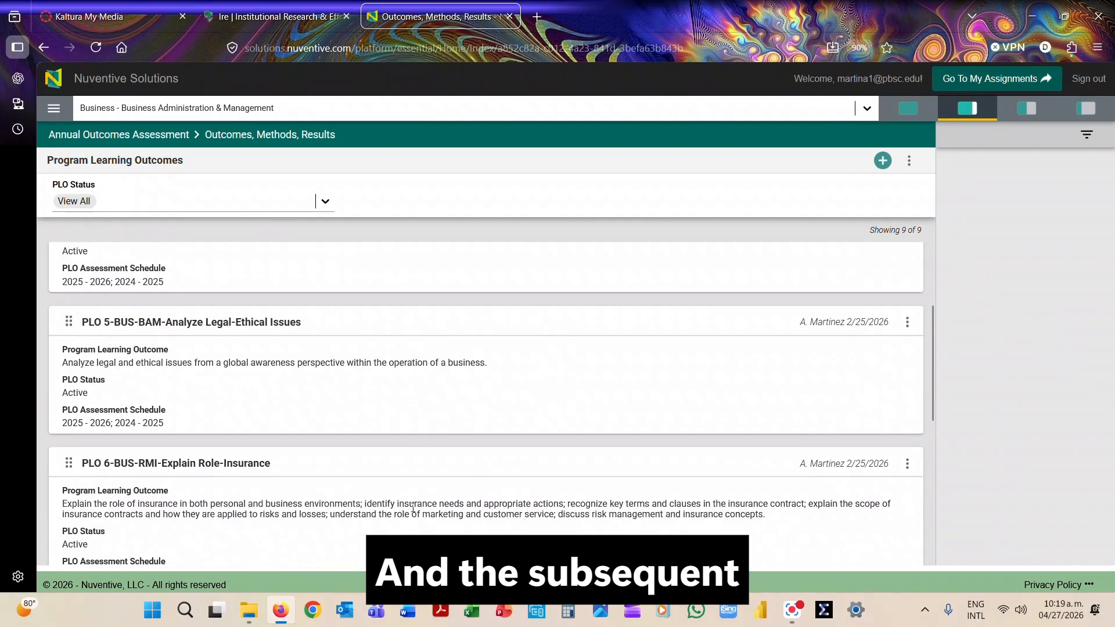
scroll(423, 504, "down", 5)
scroll(432, 502, "up", 12)
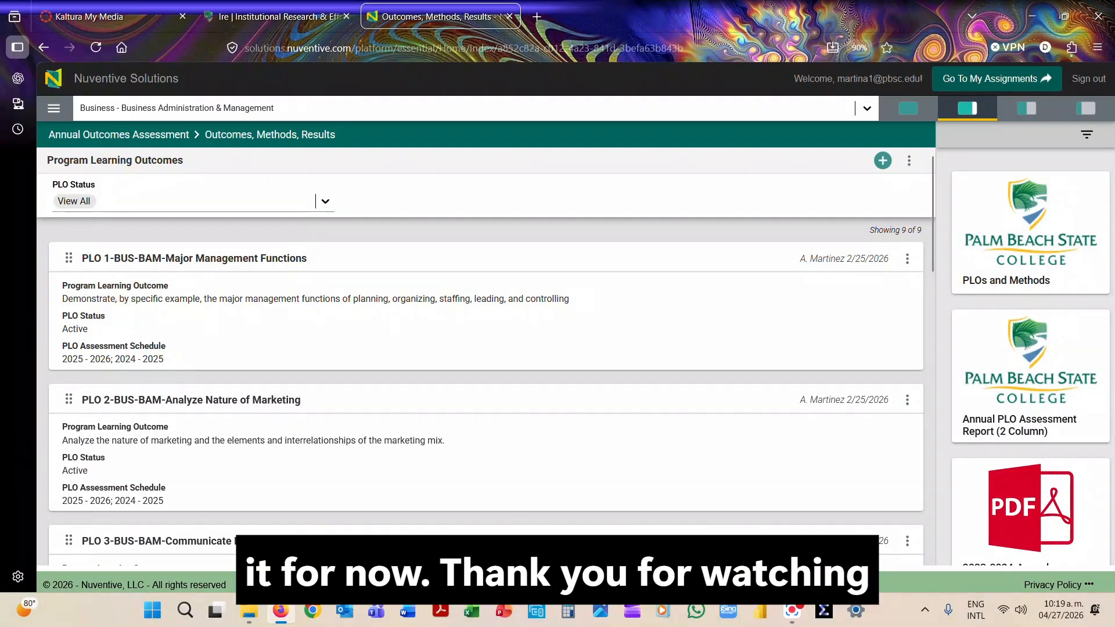
left_click(792, 610)
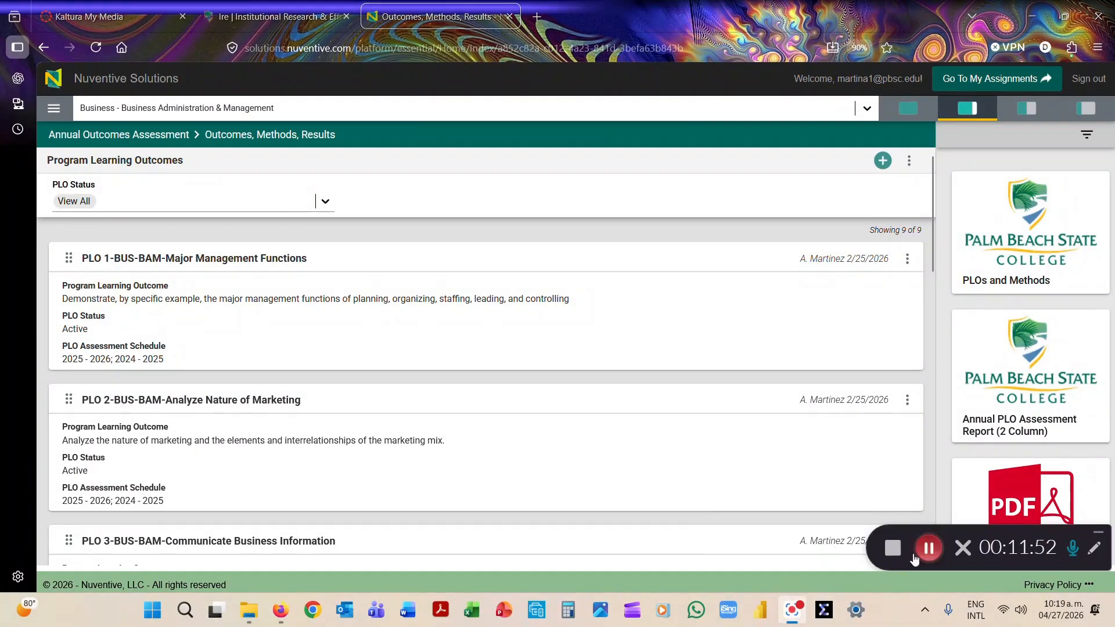